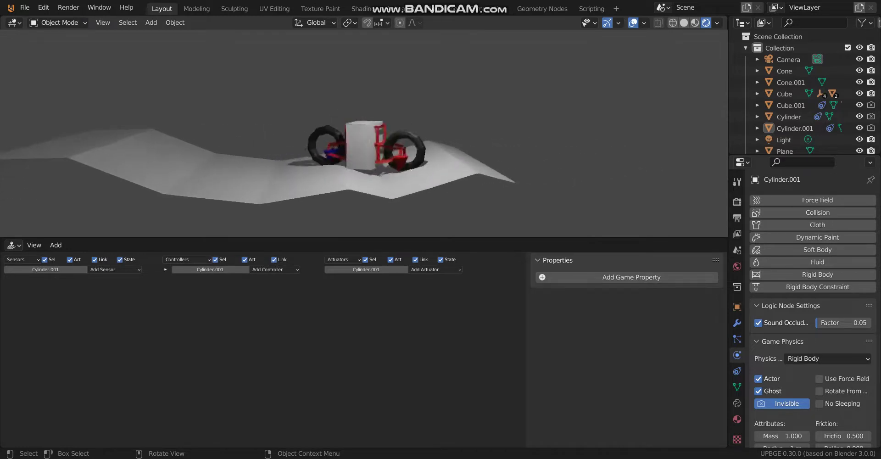
Stop the game preview and snap the 3D cursor to the white Cube in front of the motorcycle.
key("Escape")
middle_click_drag(280, 143, 384, 163)
left_click(383, 162)
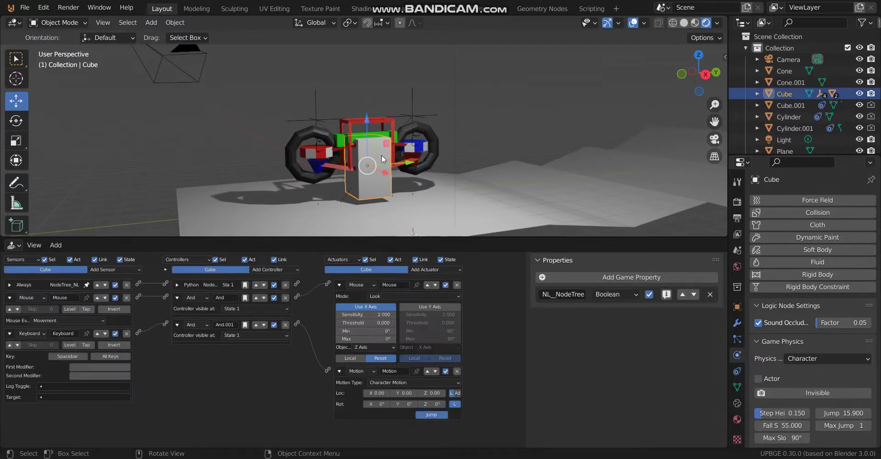
key("shift+s")
left_click(375, 225)
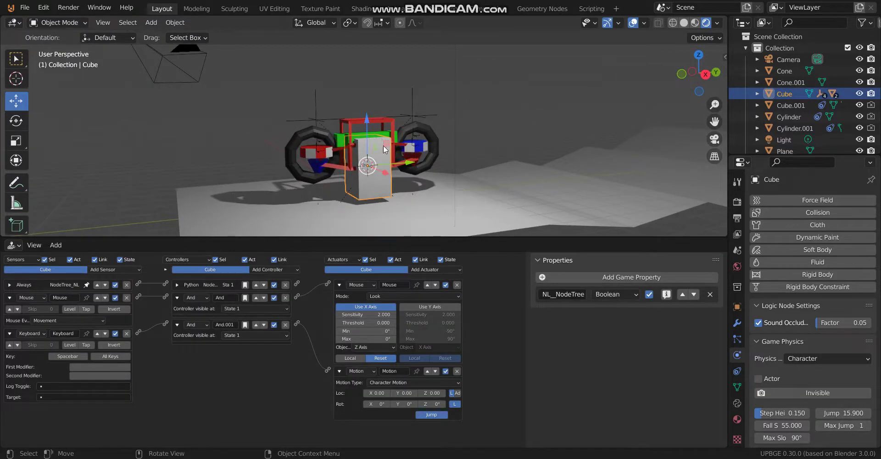
Deselect everything and place the 3D cursor in the empty space beside the motorcycle.
left_click(280, 74)
middle_click_drag(435, 164, 439, 125)
left_click(16, 79)
left_click(504, 138)
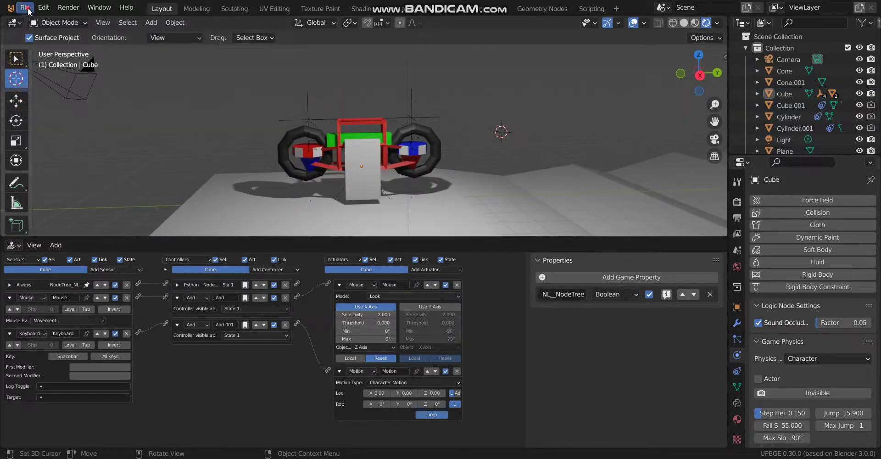
Start appending from Turnnig of motocycle.blend in the parent folder and open its Object category.
left_click(26, 8)
left_click(64, 133)
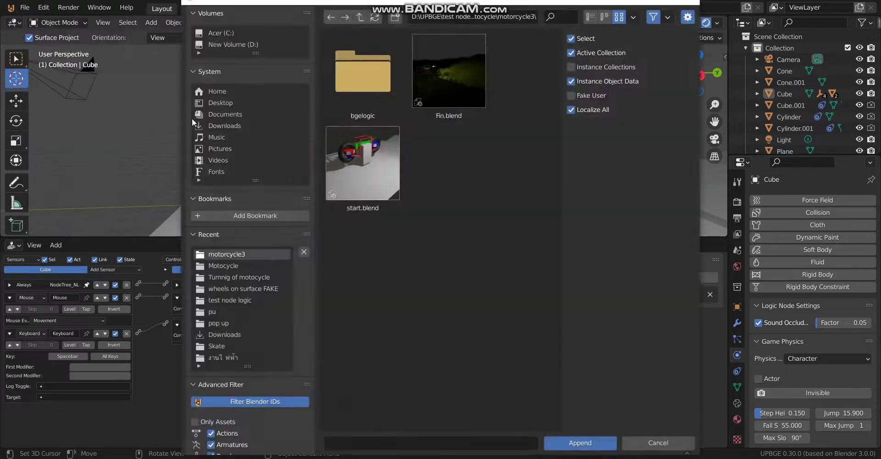
left_click(359, 17)
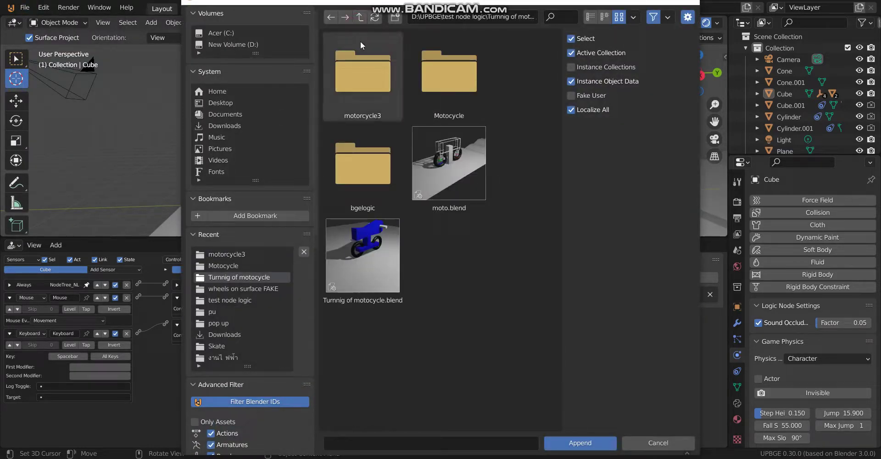
double_click(373, 263)
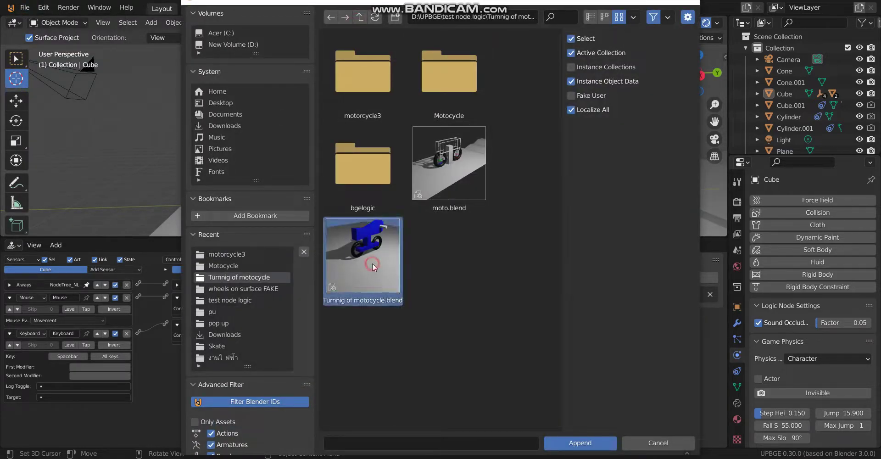
scroll(387, 328, "down", 2)
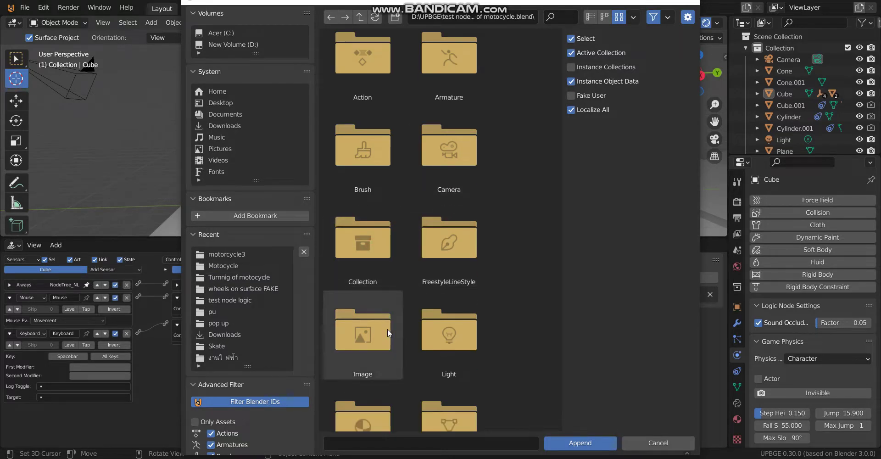
scroll(404, 330, "down", 4)
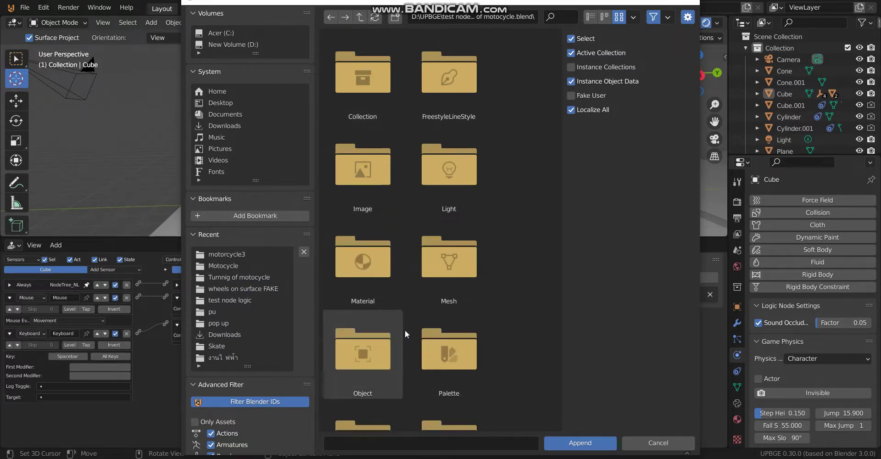
double_click(380, 280)
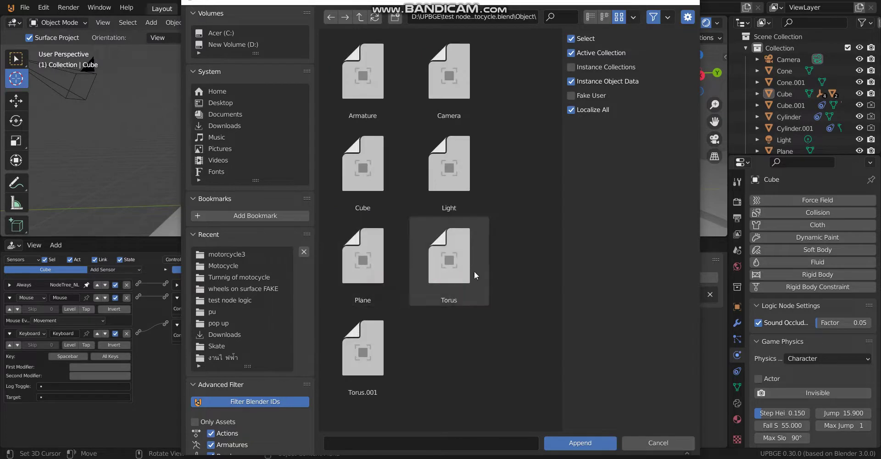
Append the Armature, Cube, Torus and Torus.001 objects to the scene.
left_click(365, 78)
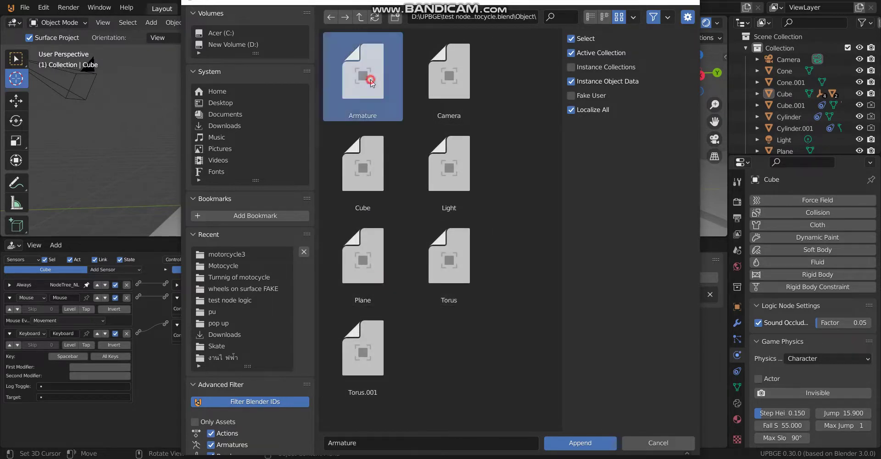
left_click(367, 187, "ctrl")
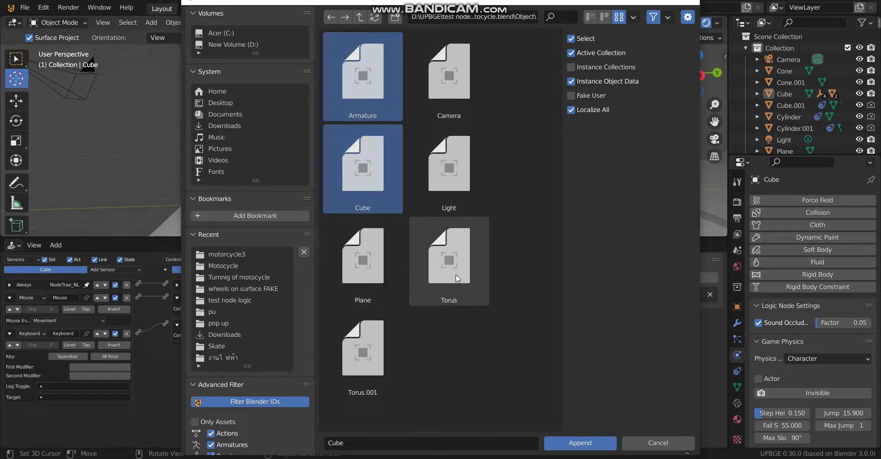
left_click(441, 286, "ctrl")
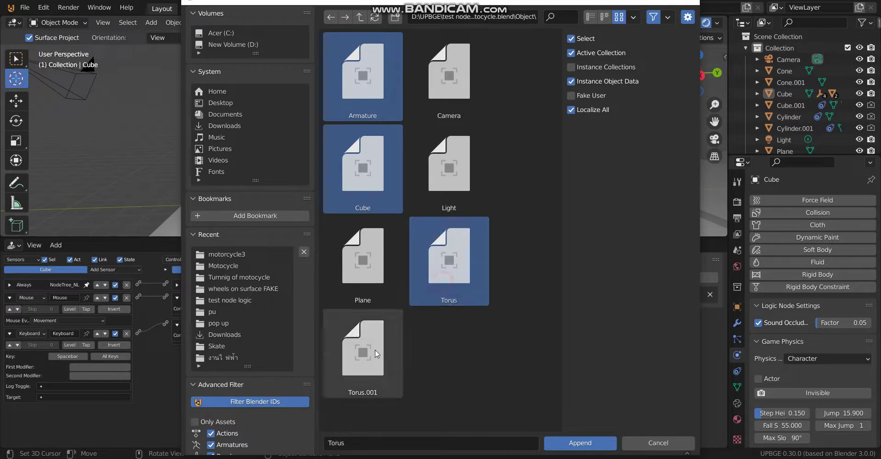
left_click(363, 350, "ctrl")
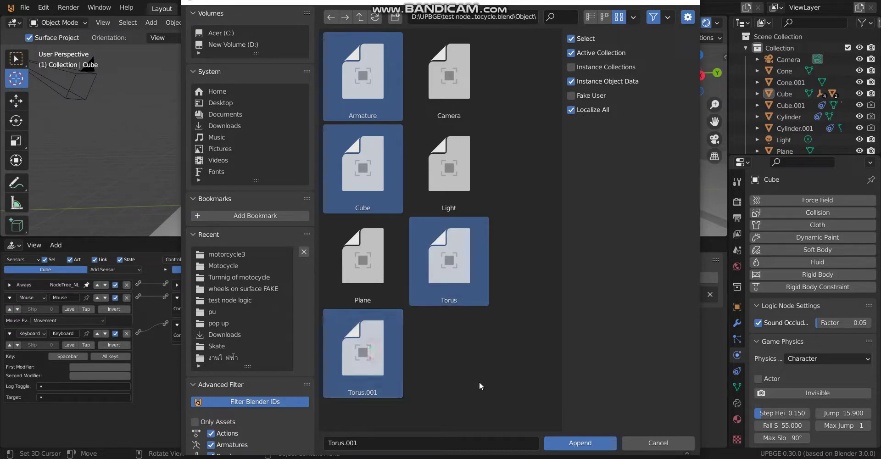
left_click(573, 443)
Move the appended blue motorcycle about 2.87 m in X, 1.85 m in Y and 1.45 m in Z, and preview the game.
middle_click_drag(425, 144, 536, 122)
key("g")
left_click(518, 133)
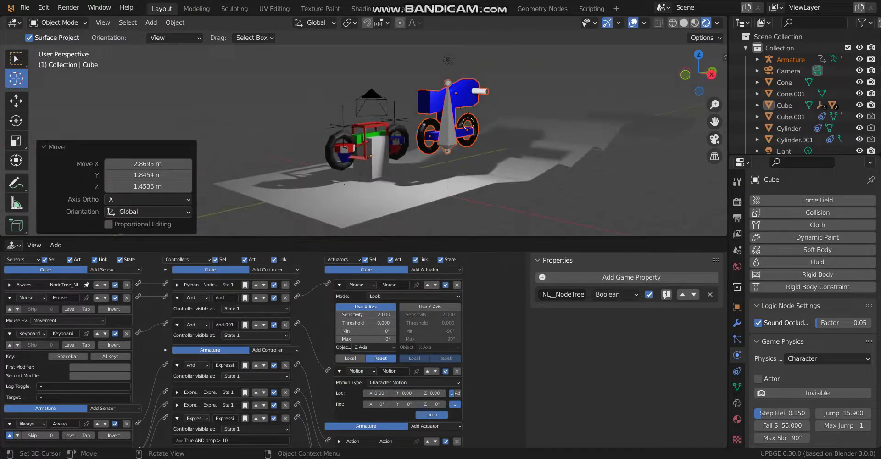
key("p")
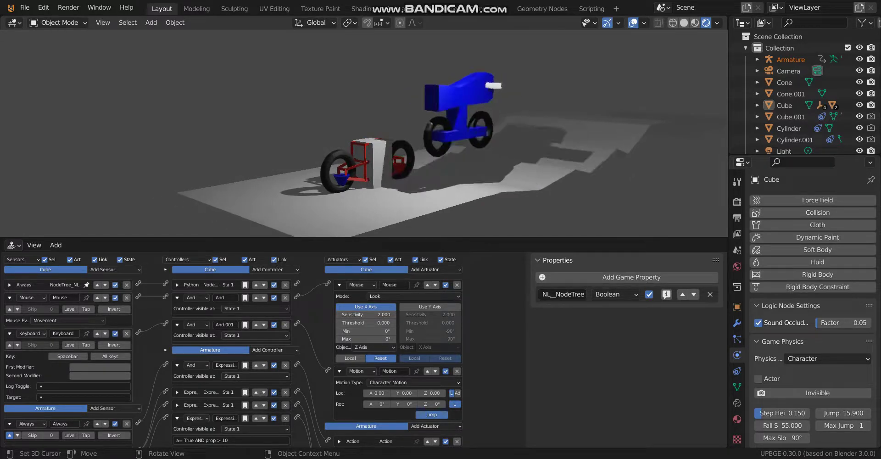
key("Escape")
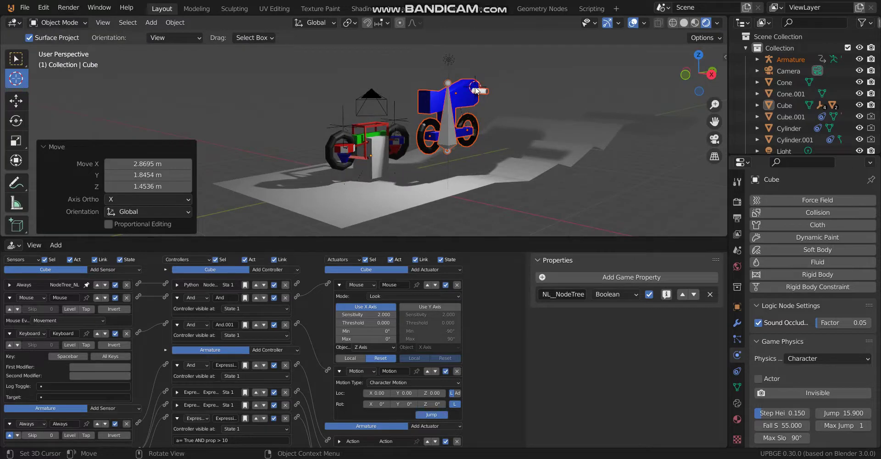
right_click(475, 89)
key("Escape")
middle_click_drag(557, 84, 469, 120)
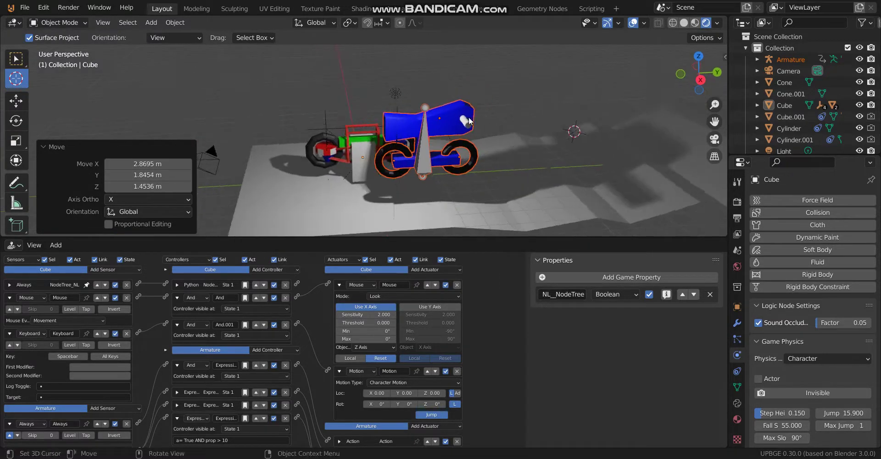
right_click(465, 120)
key("Escape")
key("g")
key("Return")
scroll(464, 120, "up", 2)
Delete both wheels and the blue body of the appended motorcycle, keeping only its armature.
left_click(16, 100)
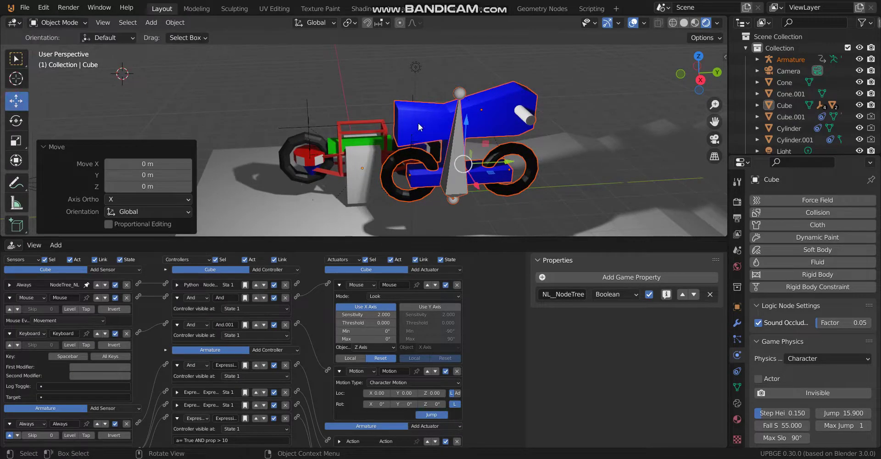
left_click(488, 119)
middle_click_drag(487, 118, 538, 114)
left_click(534, 125)
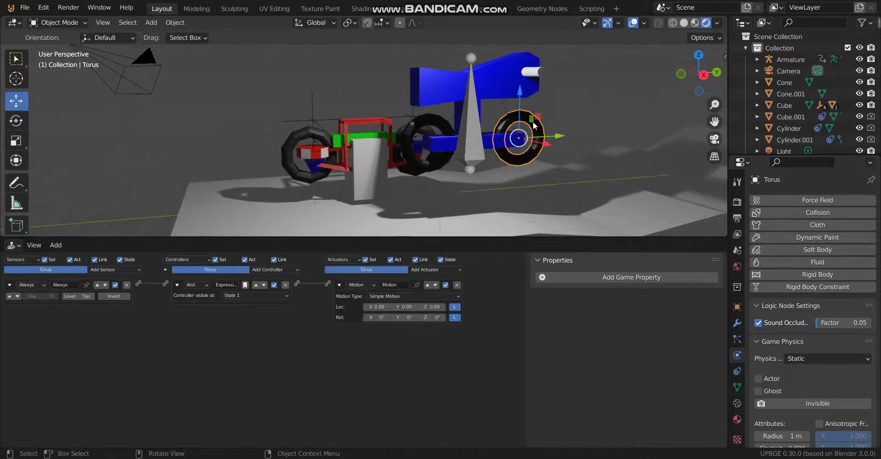
key("Delete")
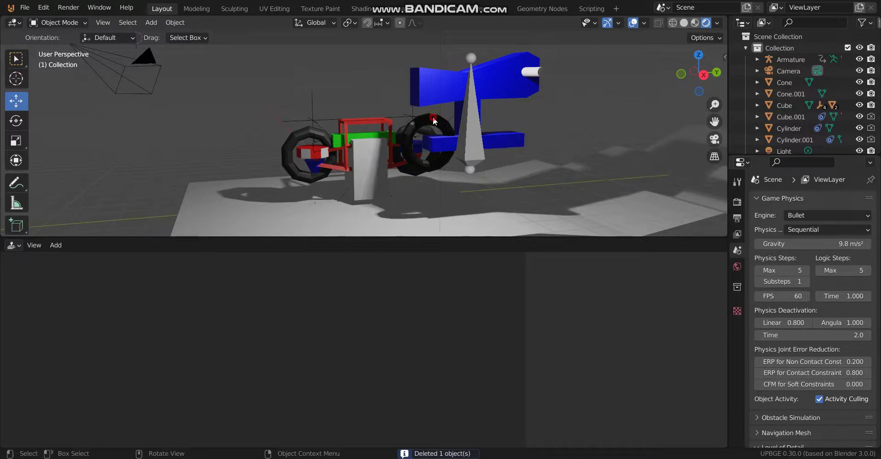
left_click(433, 120)
left_click(509, 115)
left_click(498, 89)
middle_click_drag(498, 88, 476, 106)
key("Delete")
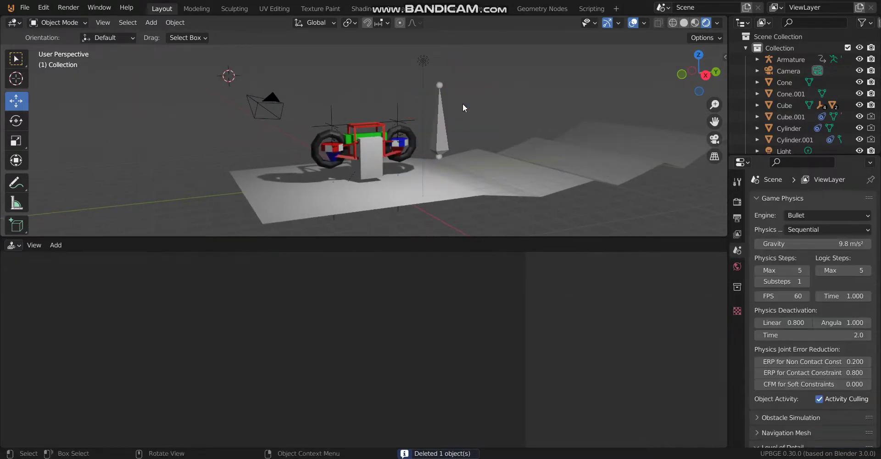
Move the armature toward the red-framed motorcycle by about -1.44 m in X, -1.47 m in Y and 0.19 m in Z.
left_click(447, 139)
middle_click_drag(447, 139, 477, 148)
key("g")
left_click(432, 144)
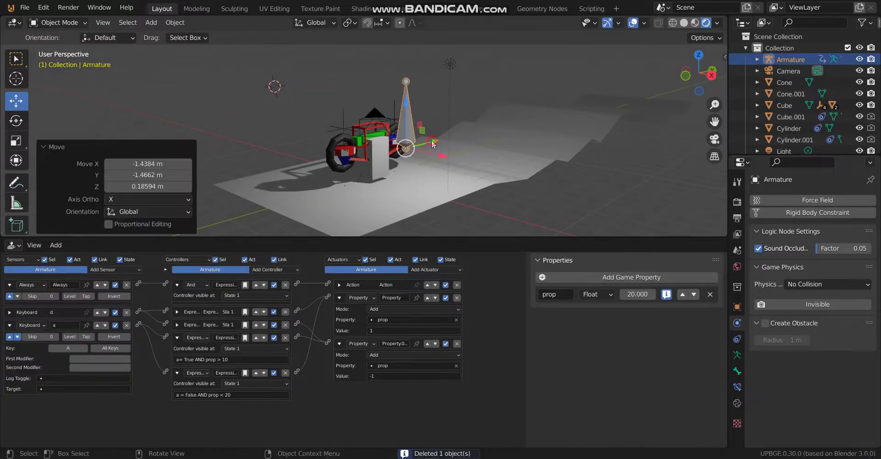
Snap the 3D cursor to the white Cube and snap the armature to the cursor.
left_click(377, 163)
key("shift+s")
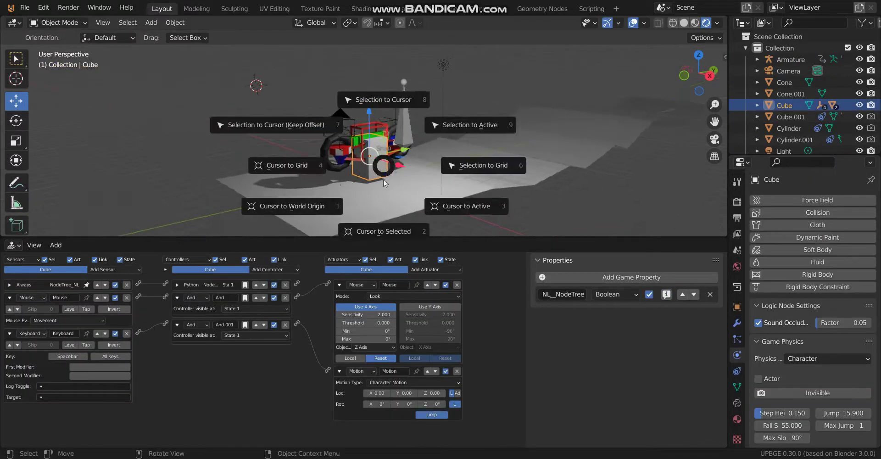
left_click(385, 232)
scroll(405, 167, "up", 2)
left_click(417, 128)
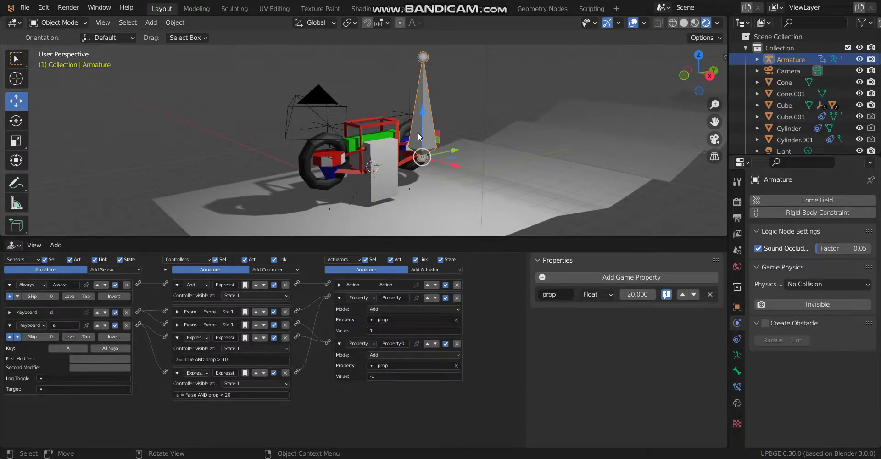
key("shift+s")
left_click(421, 94)
Inspect the armature and the green bar Cube.001 in wireframe and solid shading, and return to rendered shading.
middle_click_drag(435, 173, 390, 186)
scroll(355, 171, "up", 2)
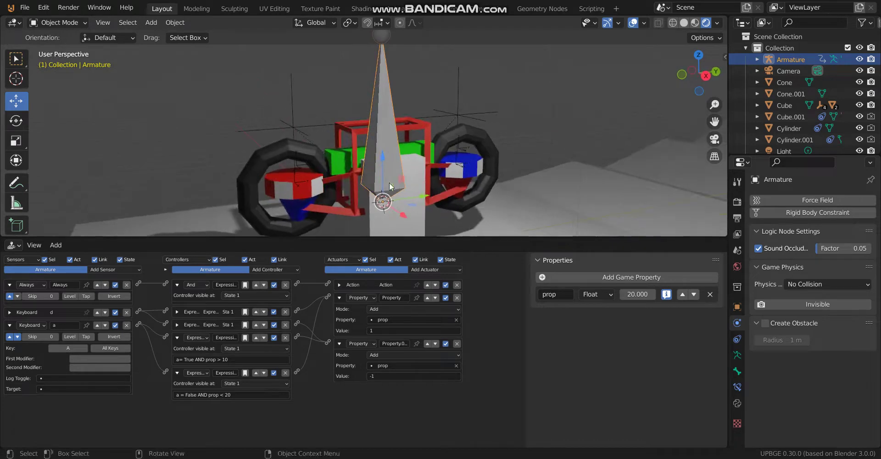
left_click(337, 163, "shift")
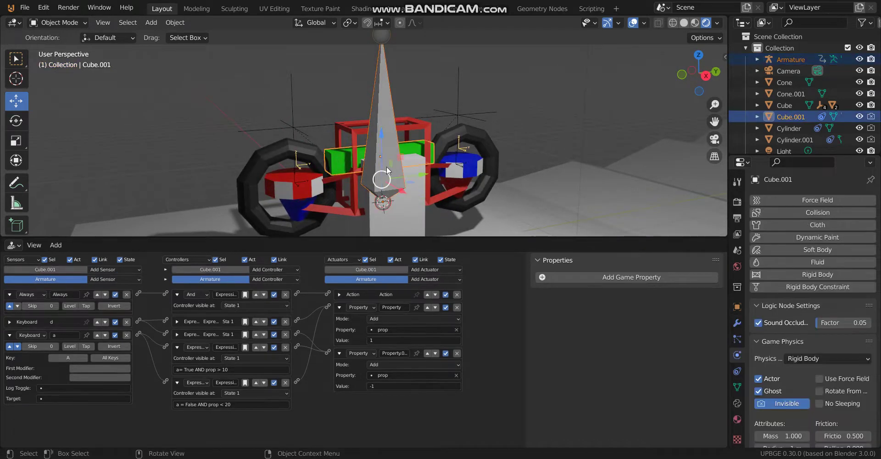
left_click(671, 24)
left_click(683, 24)
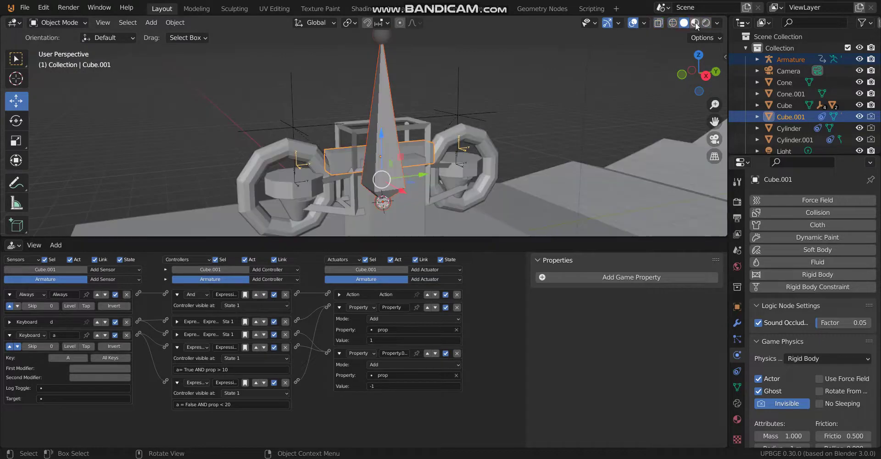
left_click(705, 23)
Parent the armature to the green bar Cube.001.
middle_click_drag(469, 128, 416, 116)
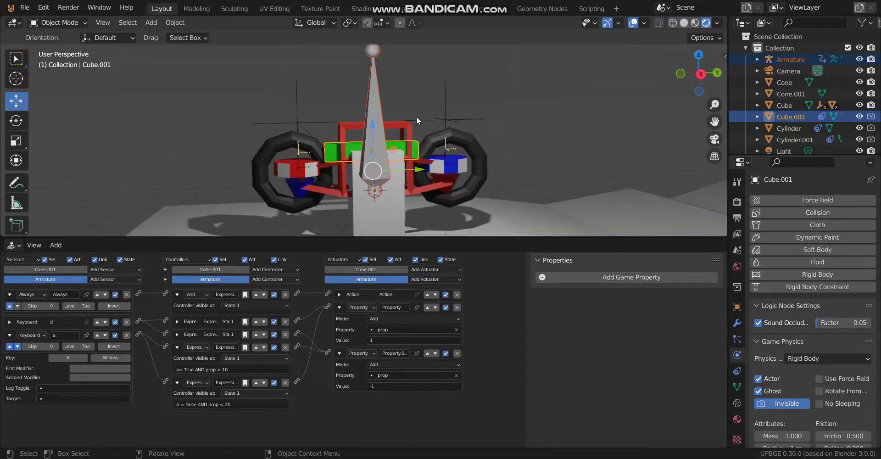
left_click(363, 138)
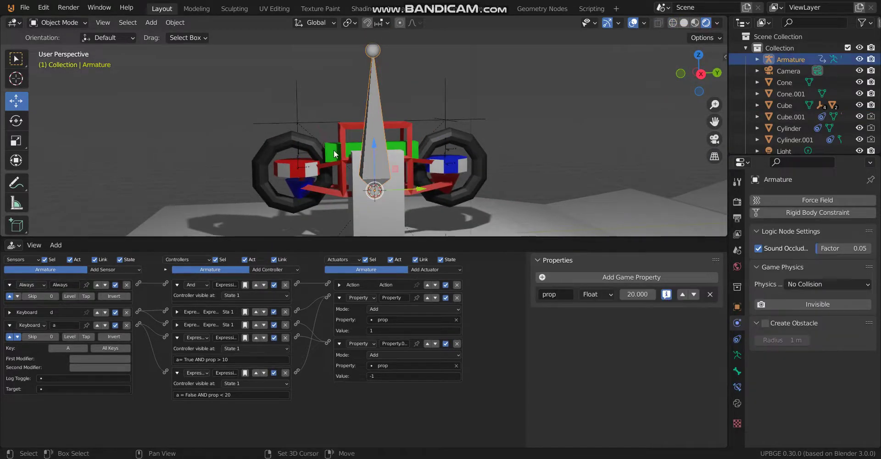
left_click(334, 153, "shift")
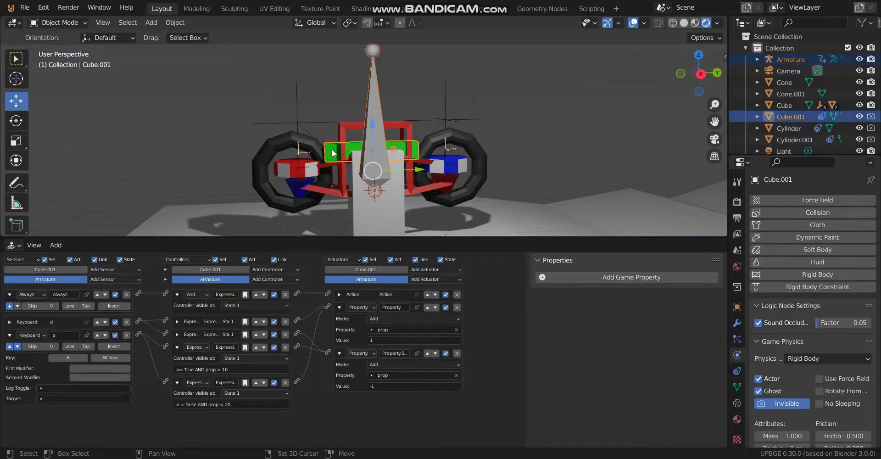
key("ctrl+p")
left_click(351, 121)
Parent the red frame Cube.002 to the armature using the Bone option, and select the frame again.
middle_click_drag(350, 121, 409, 108)
left_click(416, 128)
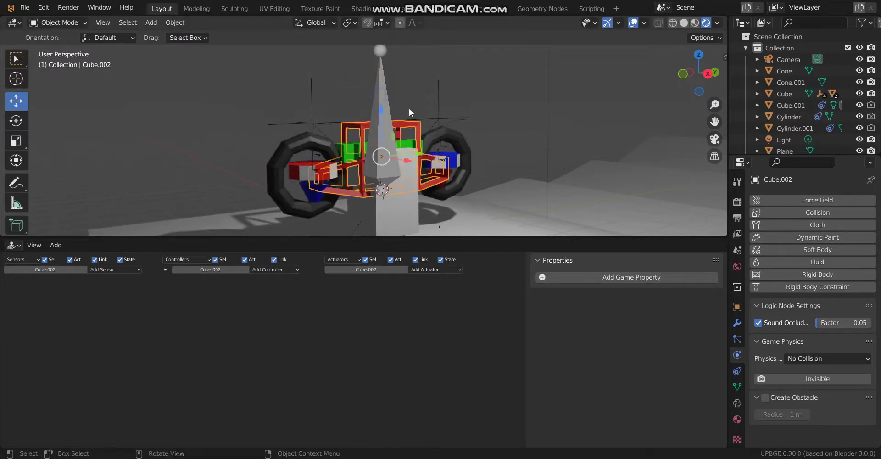
left_click(381, 94)
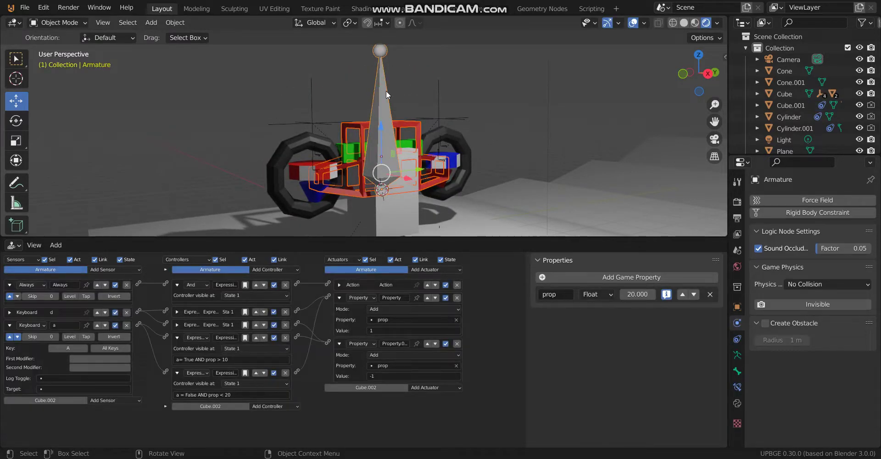
key("ctrl+p")
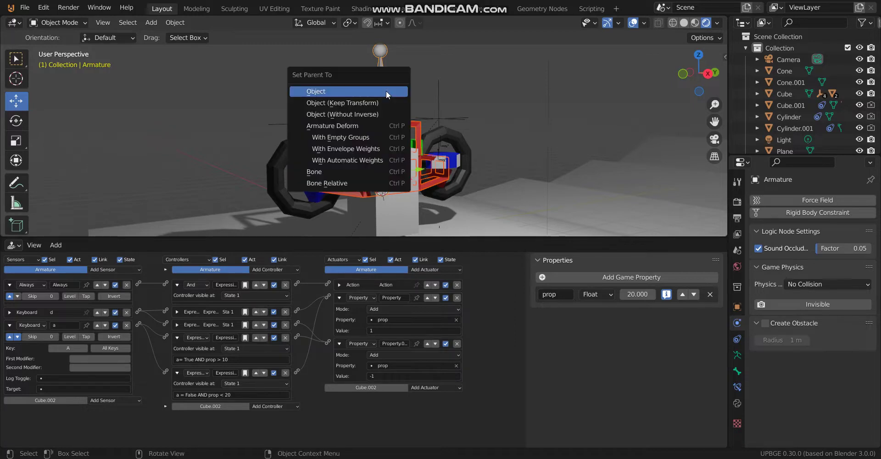
left_click(370, 172)
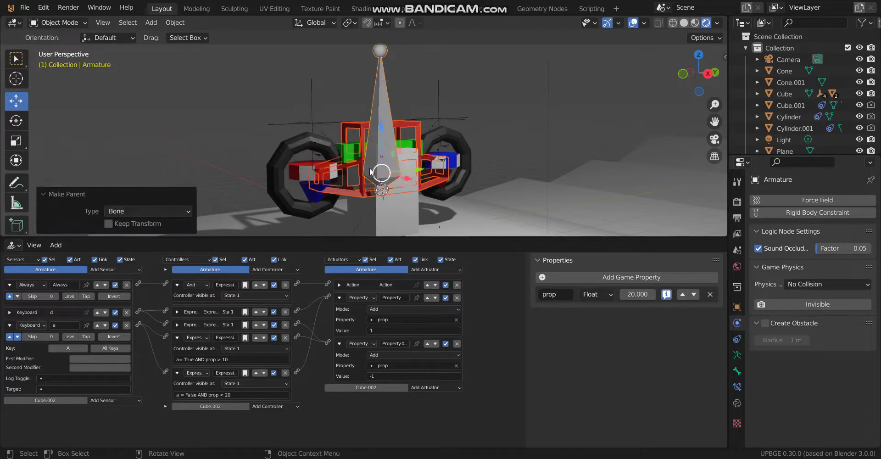
left_click(409, 128)
scroll(409, 128, "down", 3)
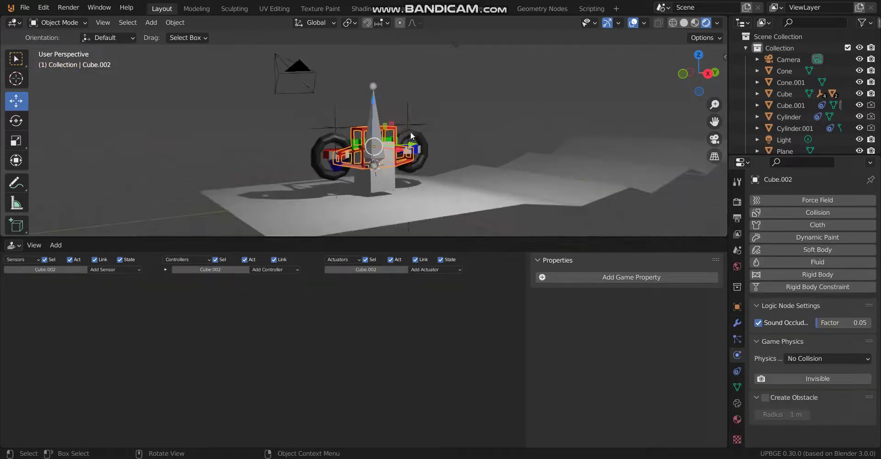
Raise the red frame Cube.002 about 0.25 m along Z and test-run the game.
left_click(377, 119)
left_click_drag(370, 119, 377, 101)
left_click(380, 132)
key("p")
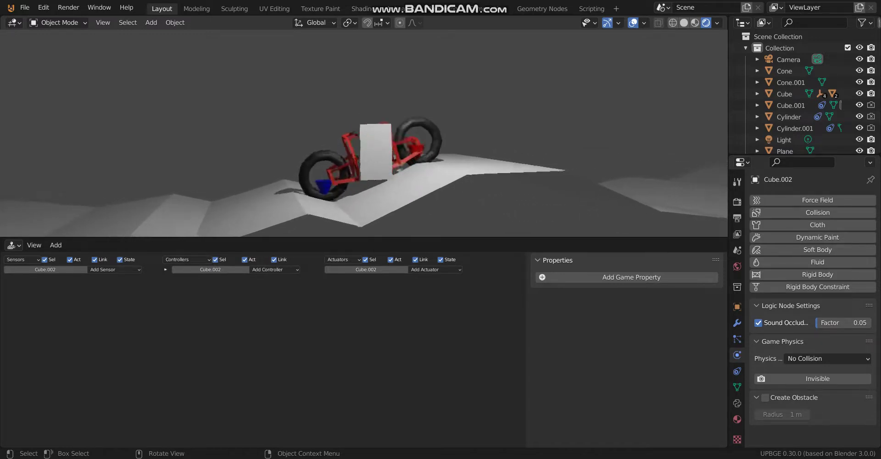
key("Escape")
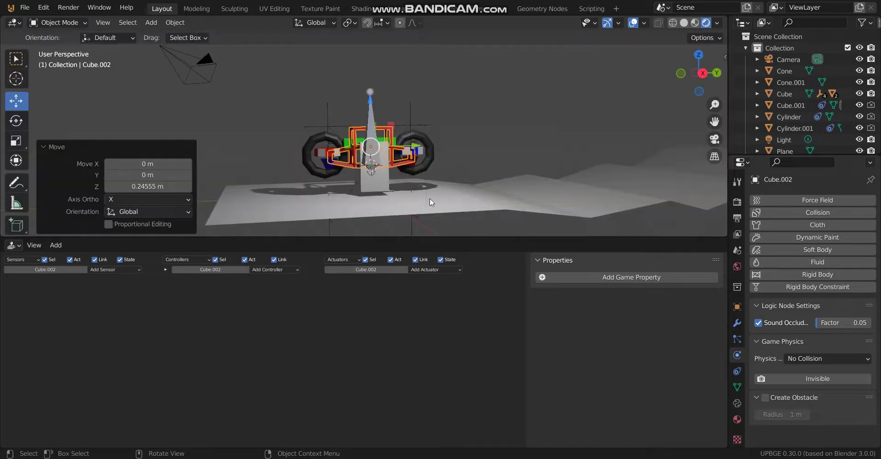
Deactivate both And controllers on the ground Plane and test-run the game.
left_click(466, 186)
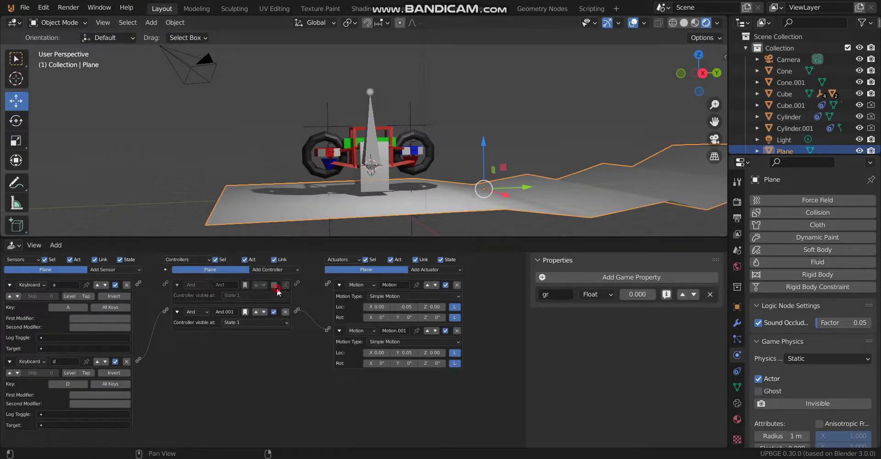
middle_click_drag(315, 116, 398, 136)
key("p")
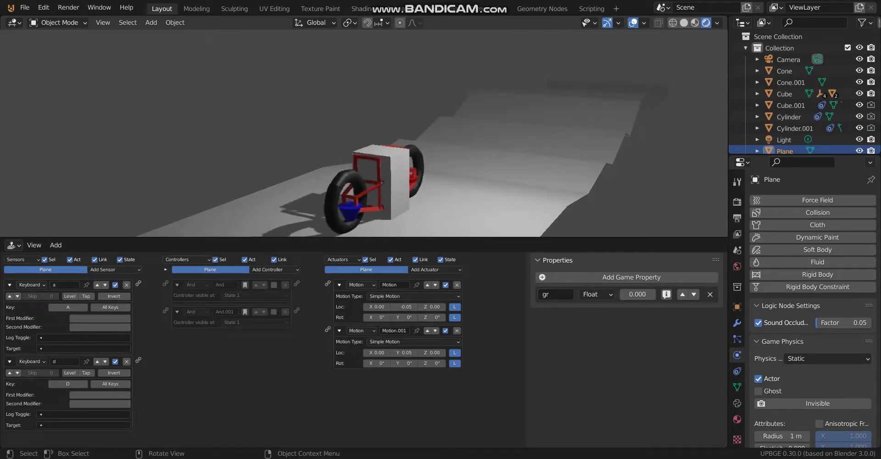
key("Escape")
middle_click_drag(346, 172, 373, 194)
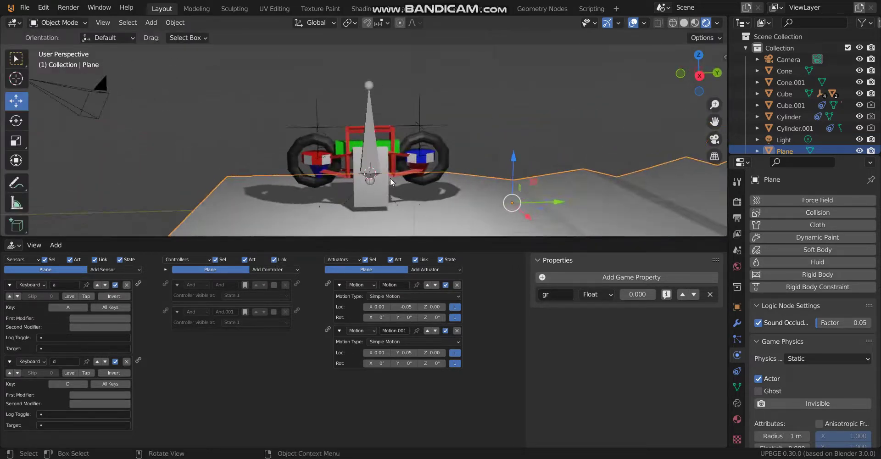
Set the Motion actuator's X rotation to -6° on both wheels, Torus.001 and Torus.002, and test-run the game.
left_click(440, 151)
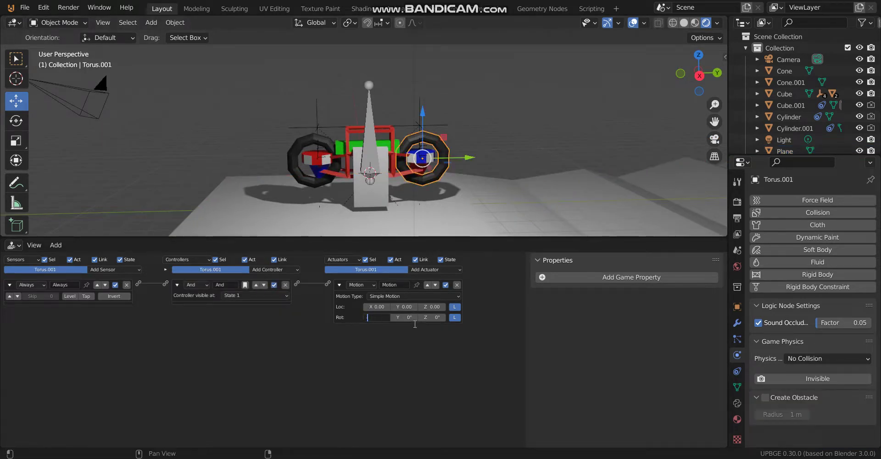
left_click(305, 145)
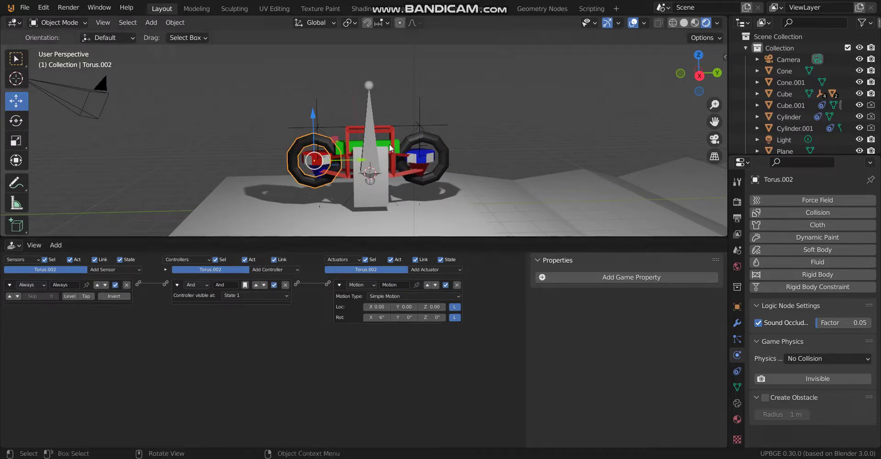
key("p")
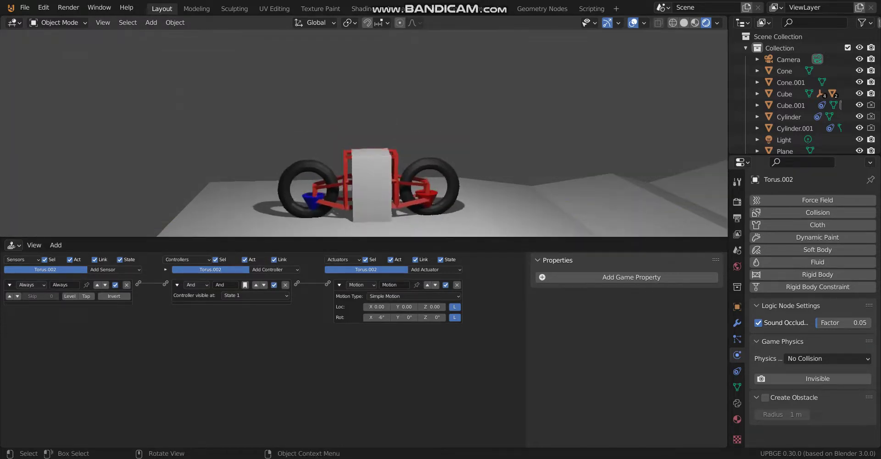
key("Escape")
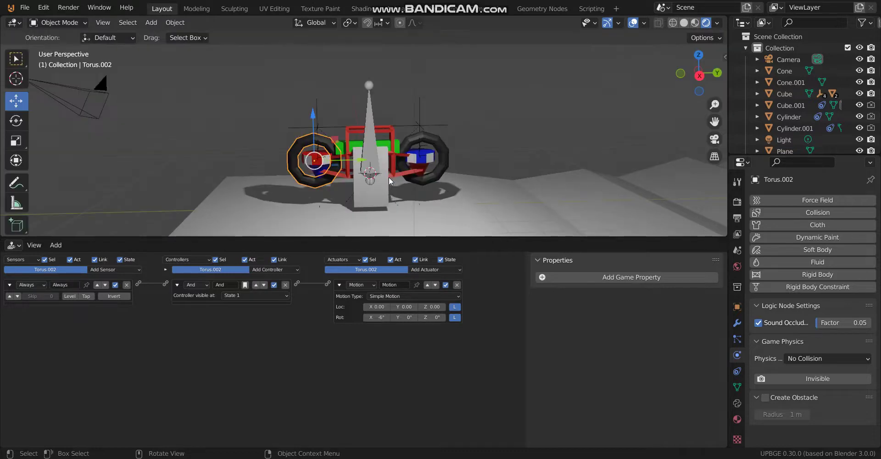
Add a Keyboard sensor named w with key W to the white Cube and link it to a new And controller.
middle_click_drag(389, 177, 376, 222)
left_click(390, 190)
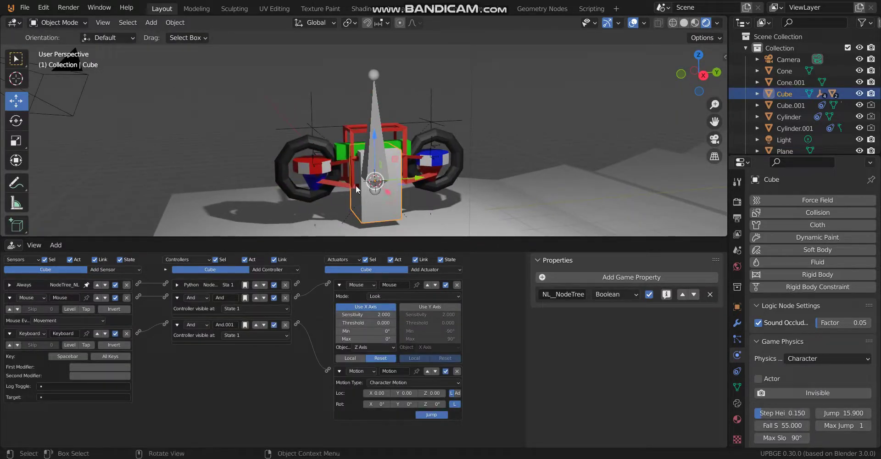
left_click(124, 271)
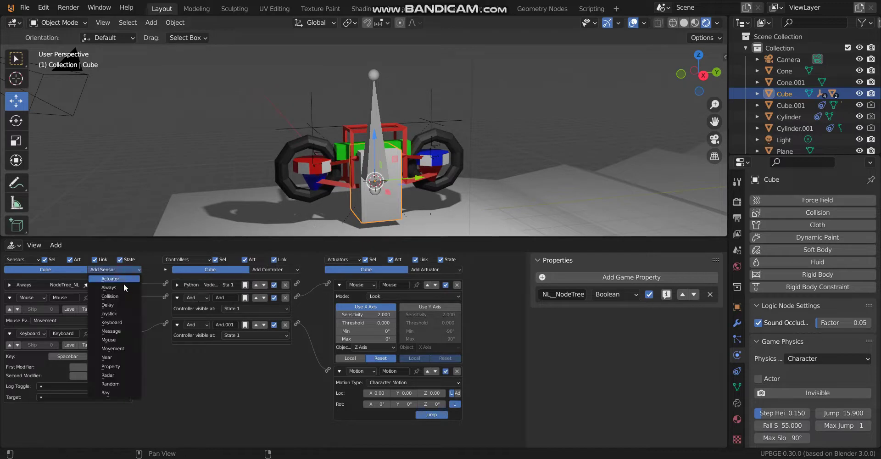
left_click(115, 325)
left_click(10, 297)
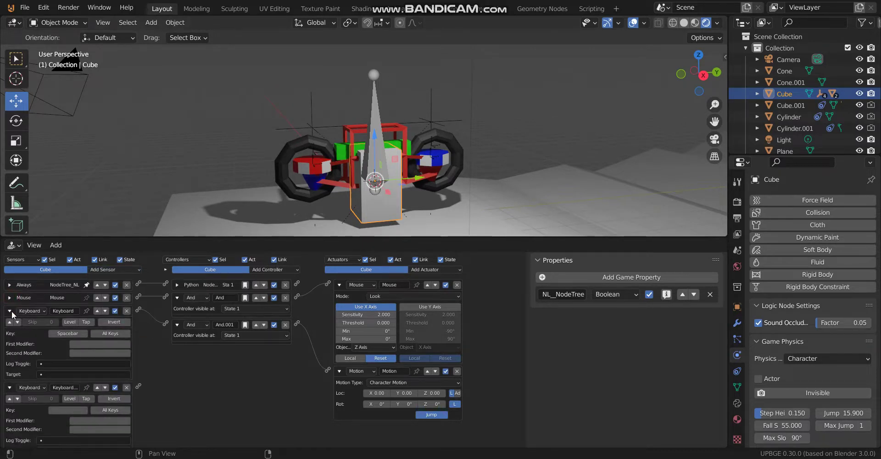
left_click(10, 310)
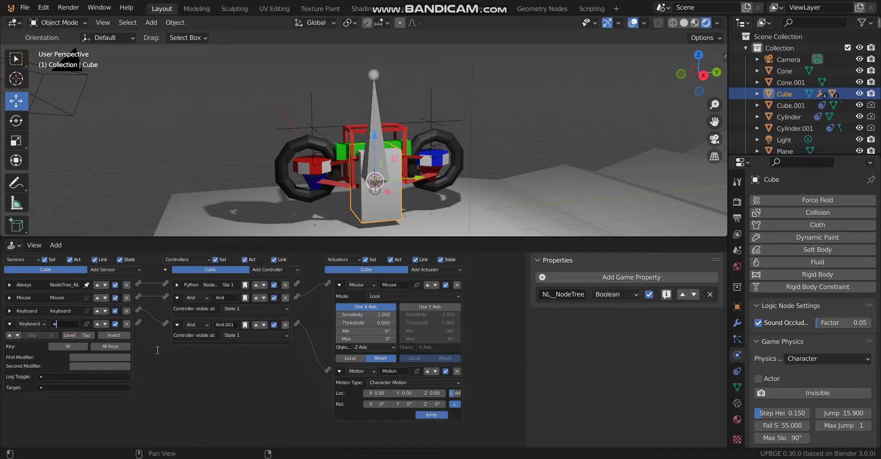
left_click(274, 269)
left_click(275, 275)
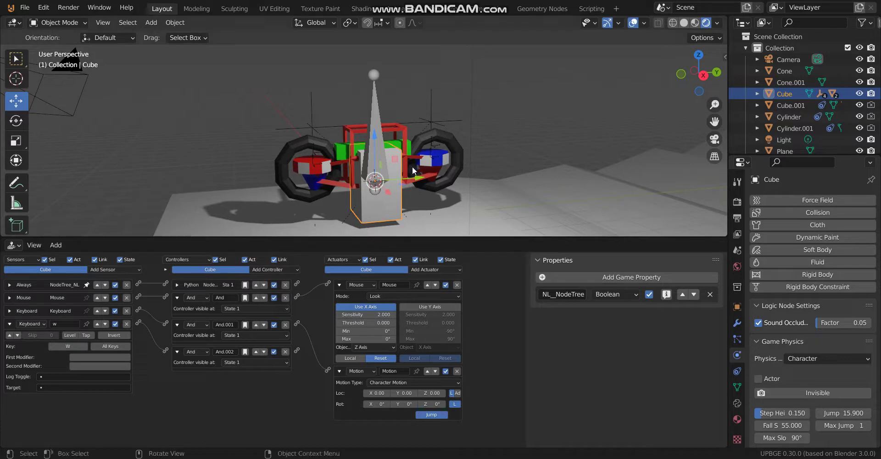
Add a Simple Motion actuator to the Cube, link it to And.002, and set its Y location to 0.30.
left_click(339, 285)
left_click(339, 297)
left_click(444, 269)
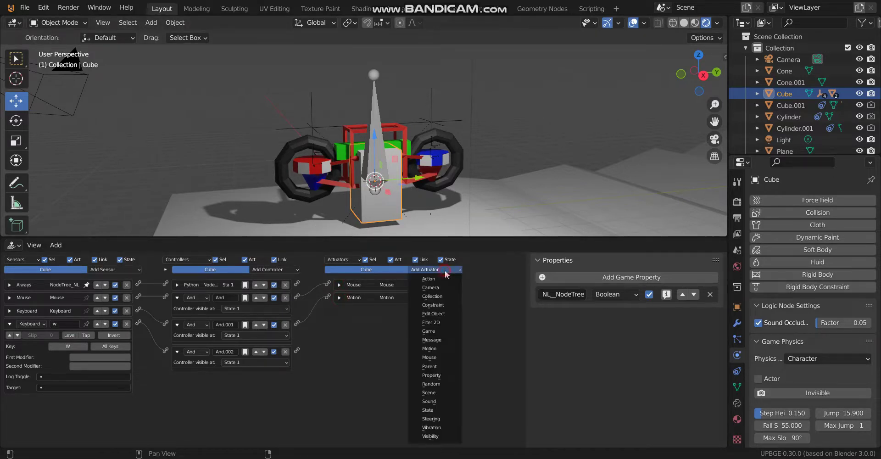
left_click(444, 348)
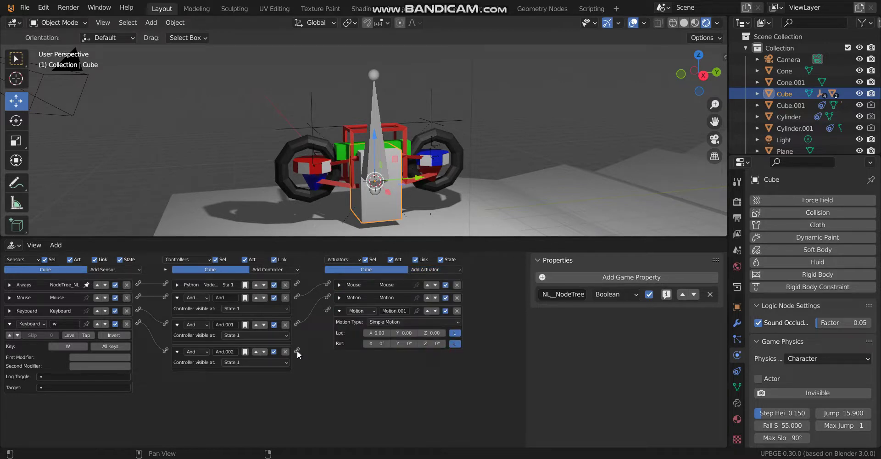
left_click_drag(326, 308, 327, 308)
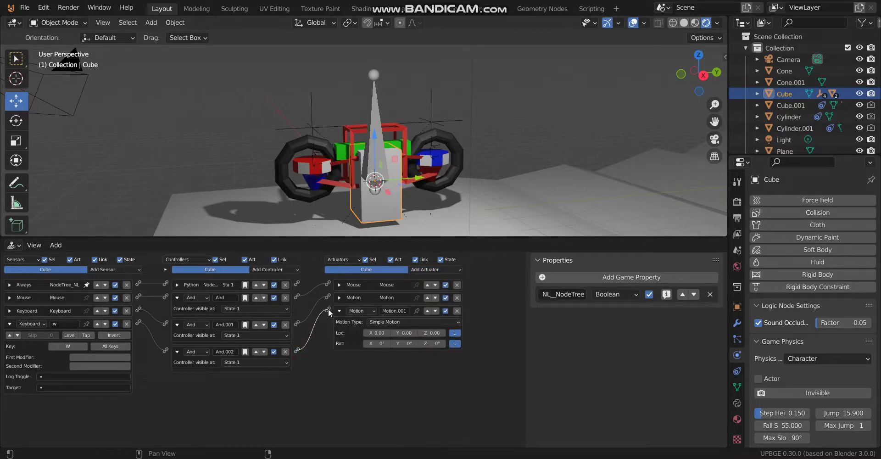
left_click(415, 332)
Run the game and test driving the motorcycle forward over the terrain with the W control.
scroll(432, 200, "down", 3)
middle_click_drag(433, 201, 491, 142)
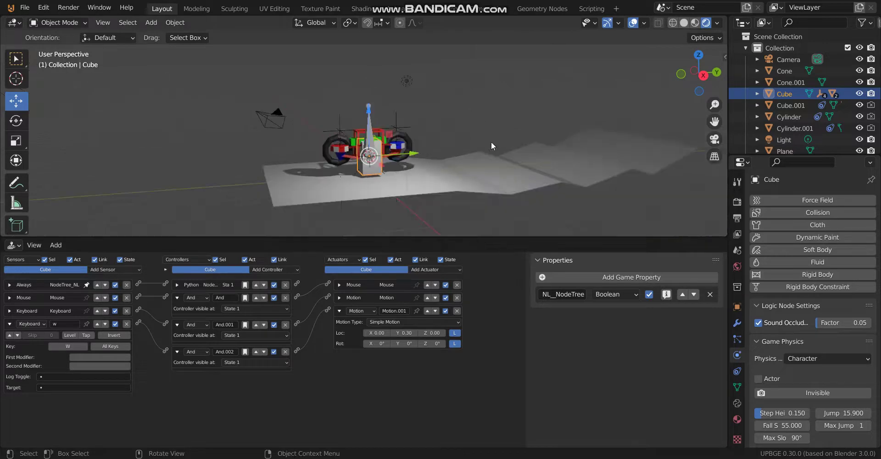
key("p")
key("w")
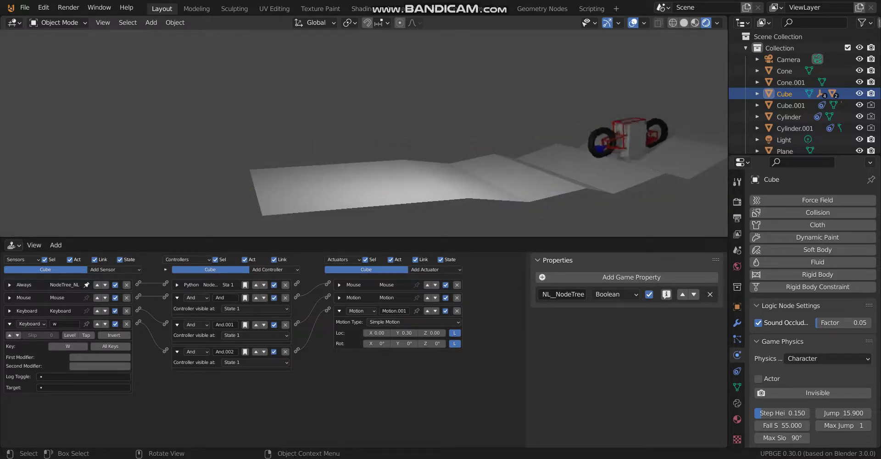
key("Escape")
Align the camera to a viewpoint behind the motorcycle, looking along the ground plane.
scroll(371, 184, "down", 2)
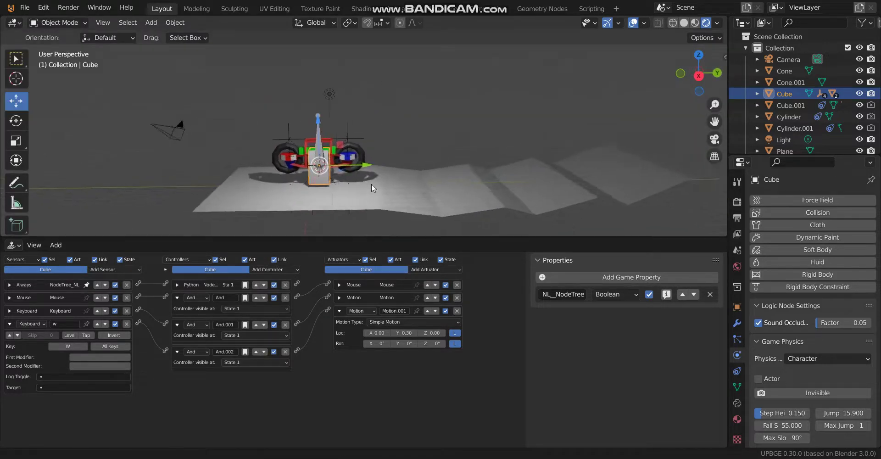
middle_click_drag(371, 183, 451, 161)
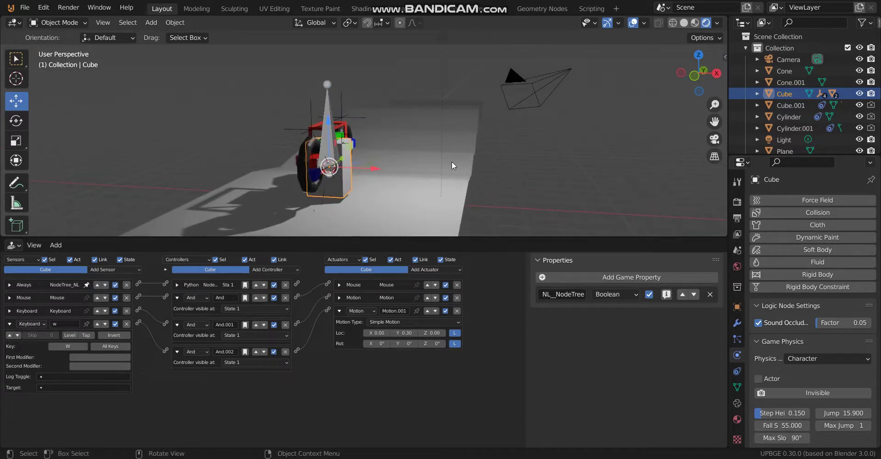
key("KP_0")
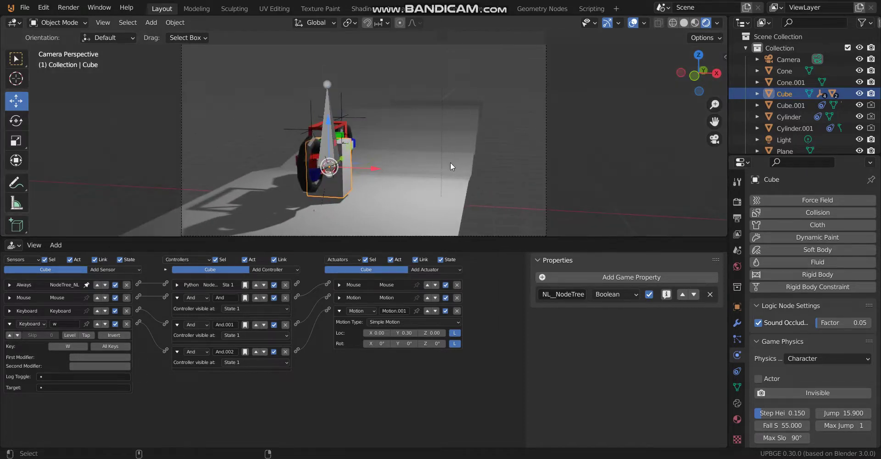
Parent the camera to the white Cube using the Object option and test-run the game.
left_click(546, 101)
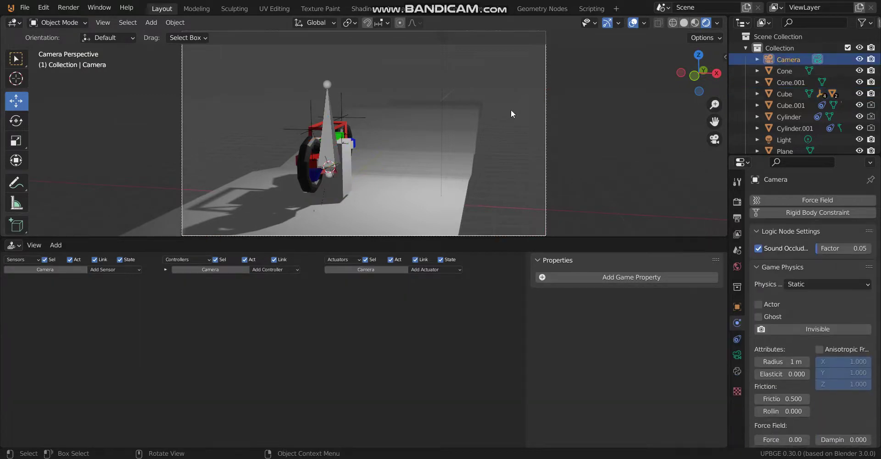
left_click(344, 184)
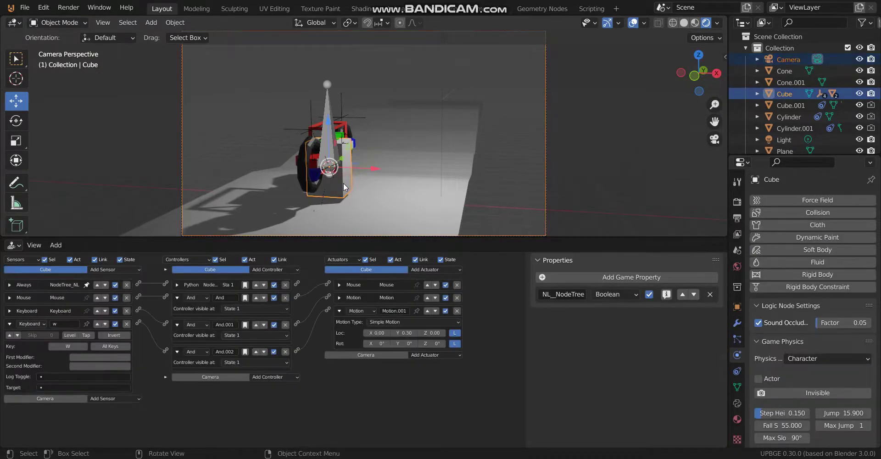
key("ctrl+p")
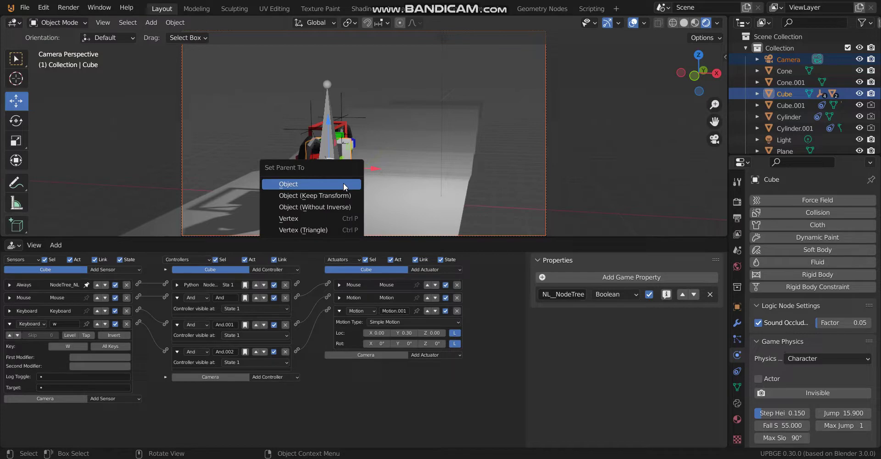
left_click(344, 184)
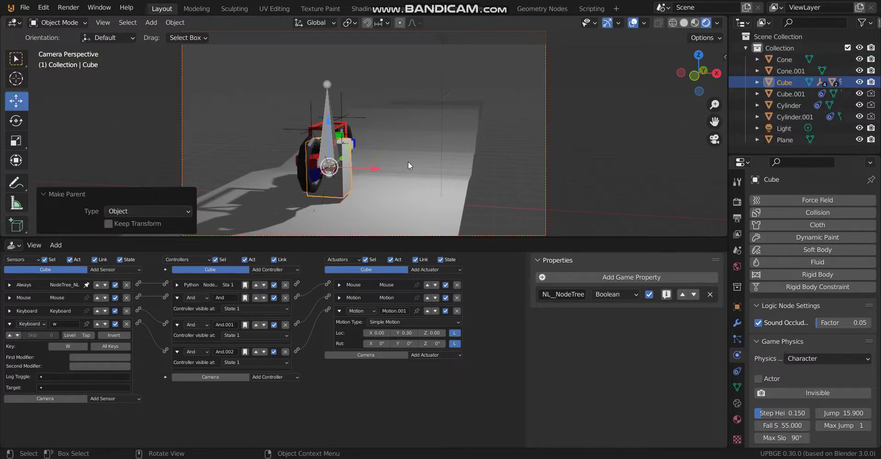
key("p")
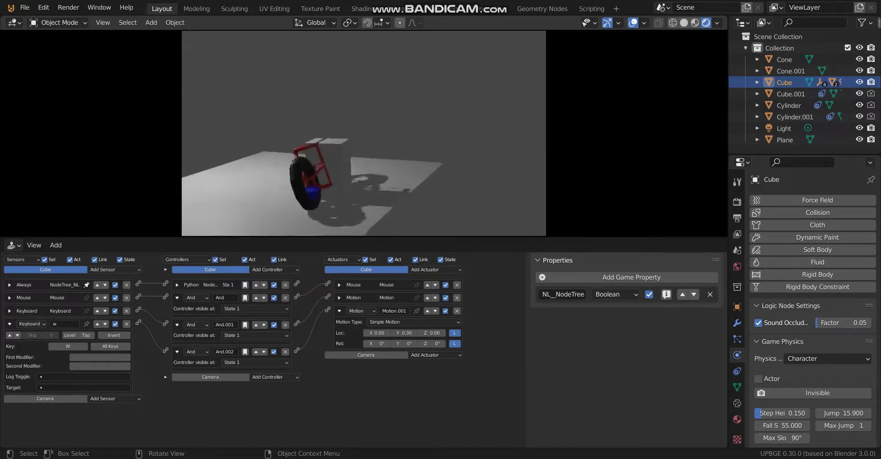
key("Escape")
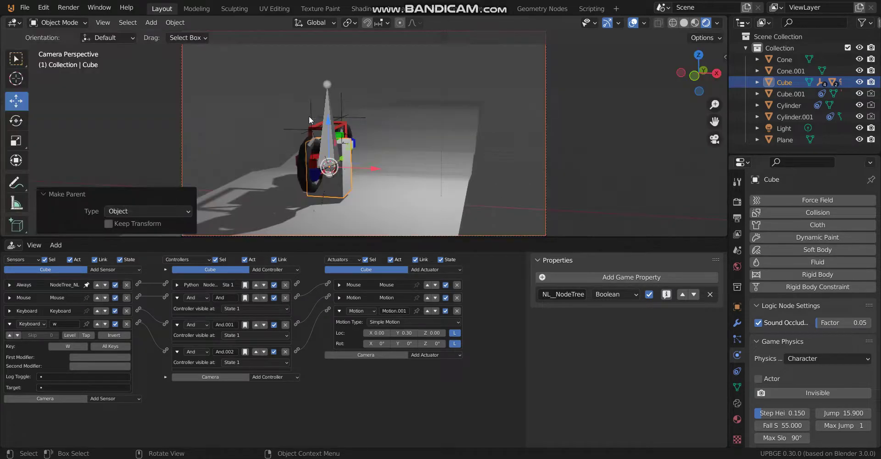
Make the white Cube Invisible in its game physics settings and test-run the game.
left_click(250, 121)
left_click(351, 172)
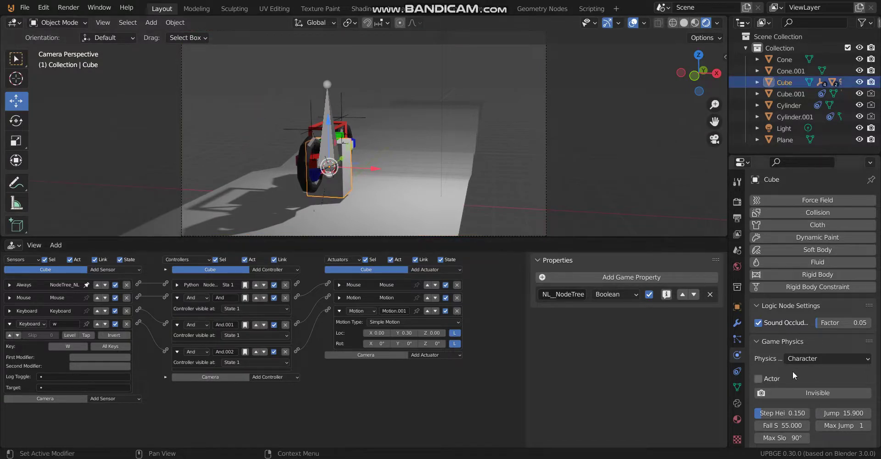
left_click(807, 393)
key("p")
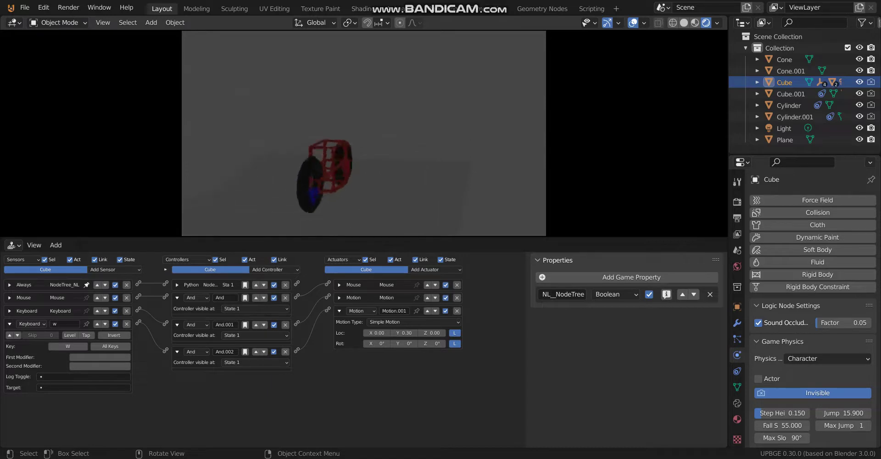
key("Escape")
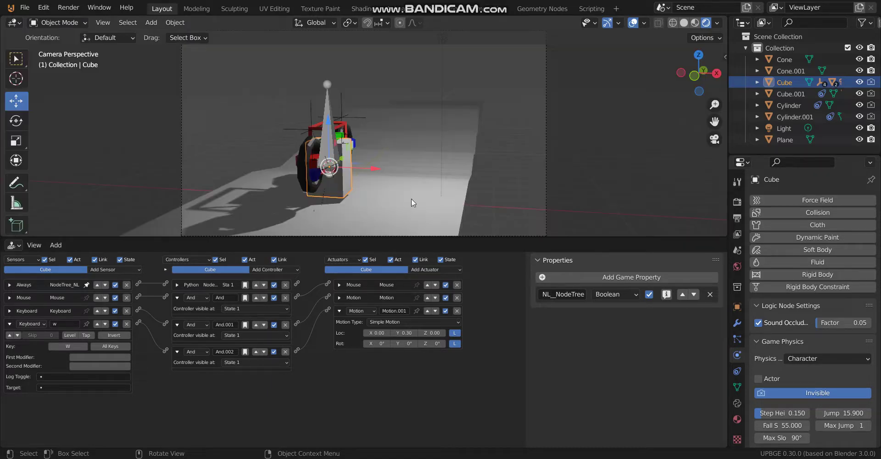
Add two more Motion actuators to the Cube and rename the first of them "turn left".
left_click(432, 270)
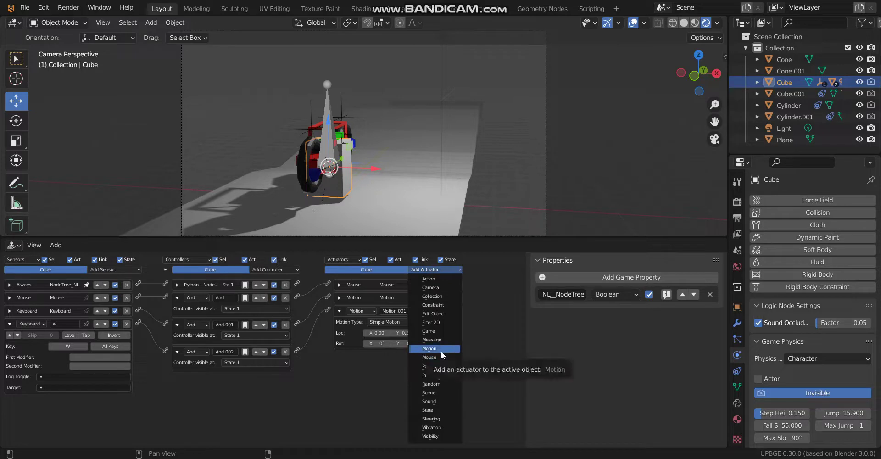
left_click(440, 348)
left_click(436, 269)
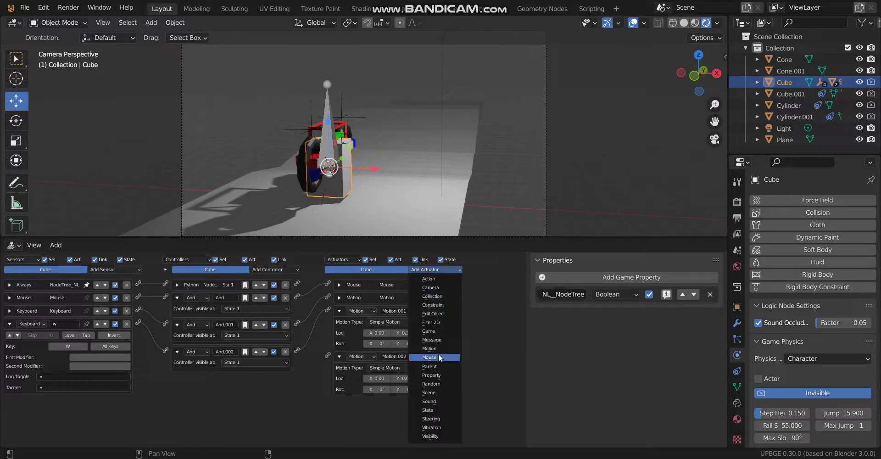
left_click(442, 349)
left_click(399, 356)
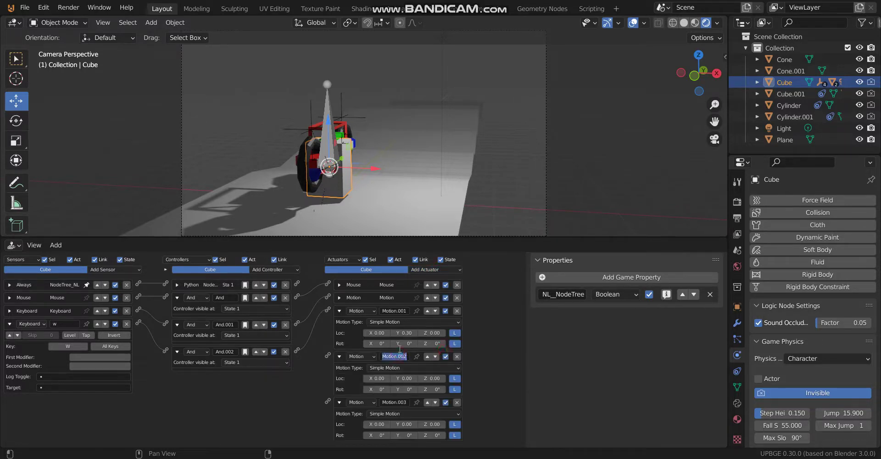
key("BackSpace")
key("Return")
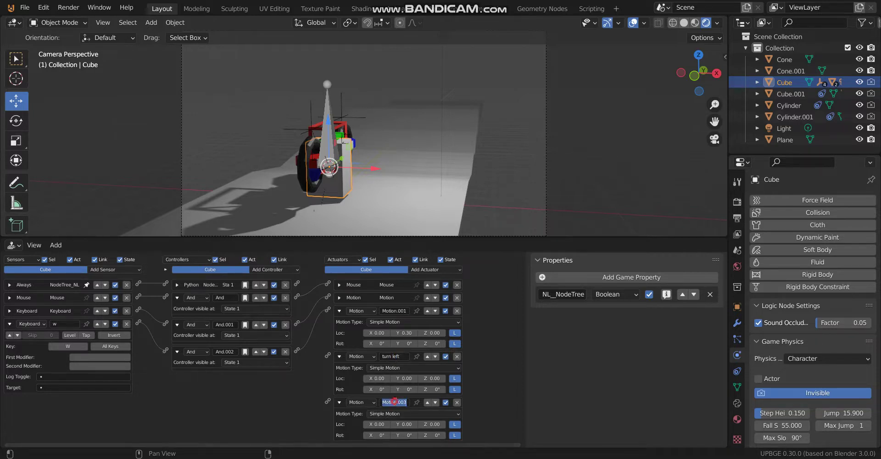
Rename the Cube's last Motion actuator "turn right" and collapse the expanded Motion actuators.
type("turn right")
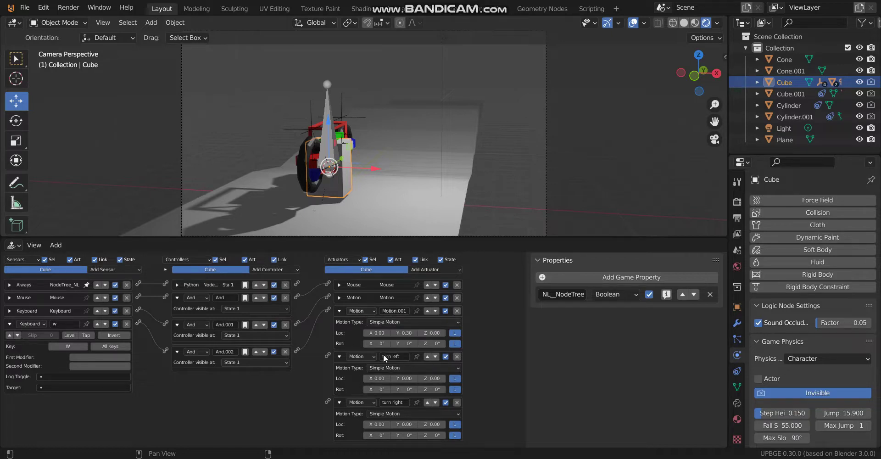
left_click(340, 356)
left_click(340, 370)
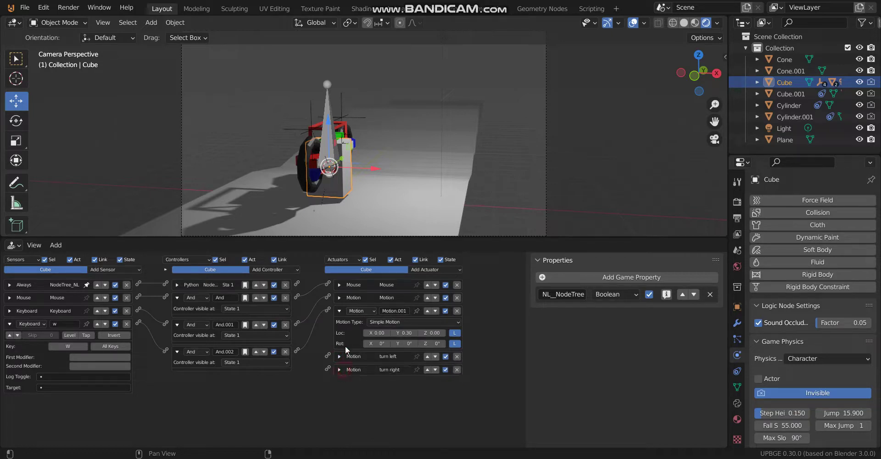
left_click(339, 310)
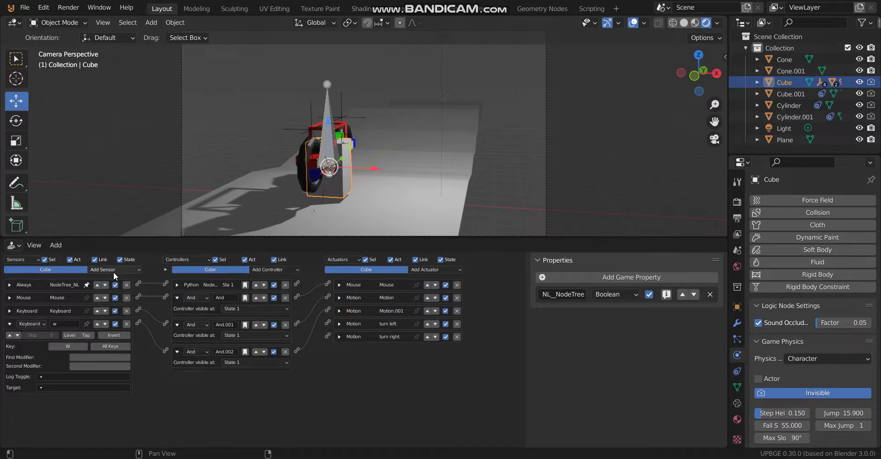
Add two And controllers to the Armature and connect its d and a keyboard sensors to them.
left_click(330, 96)
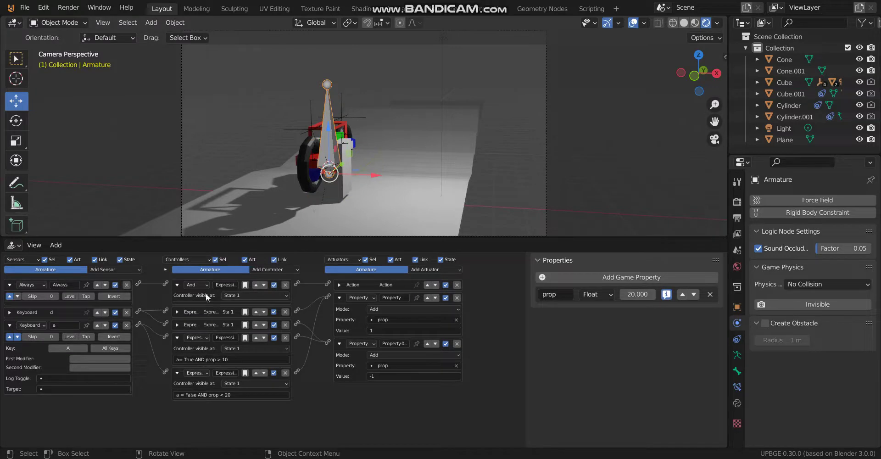
left_click(9, 325)
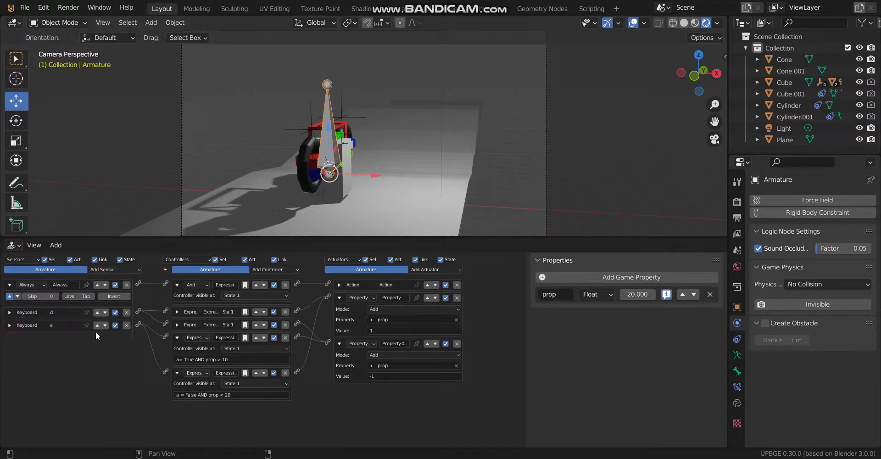
left_click(177, 284)
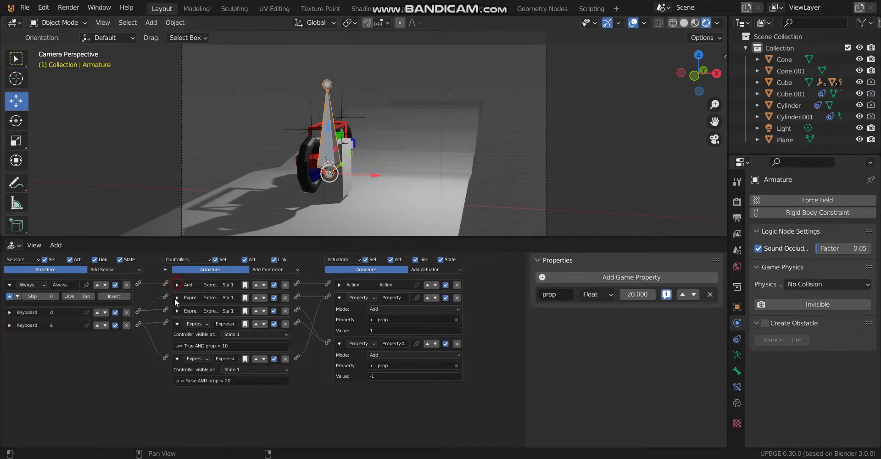
left_click(177, 323)
left_click(177, 337)
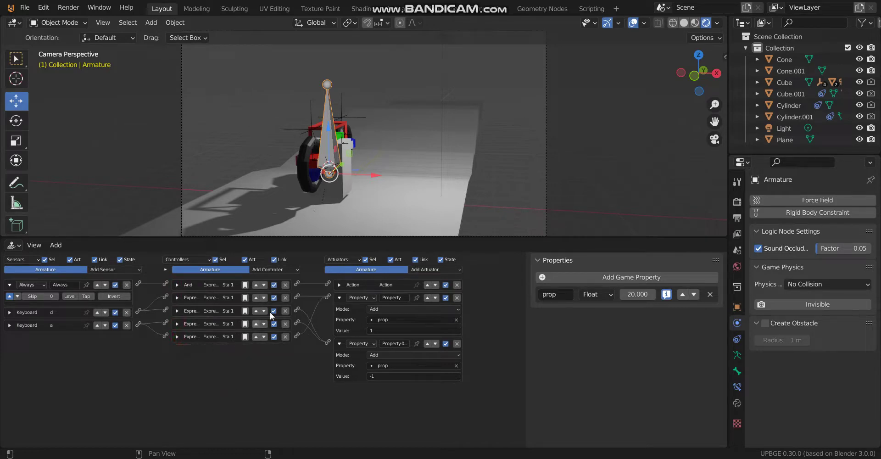
left_click(281, 271)
left_click(267, 278)
left_click(286, 270)
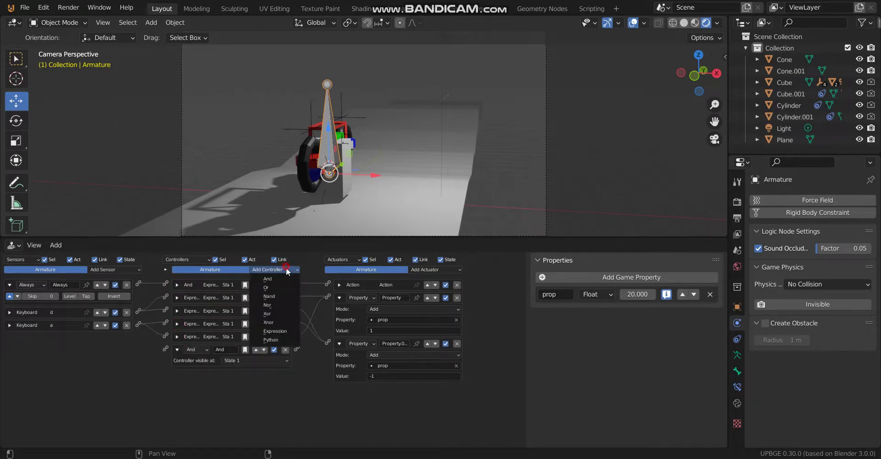
left_click(267, 278)
left_click_drag(137, 313, 165, 375)
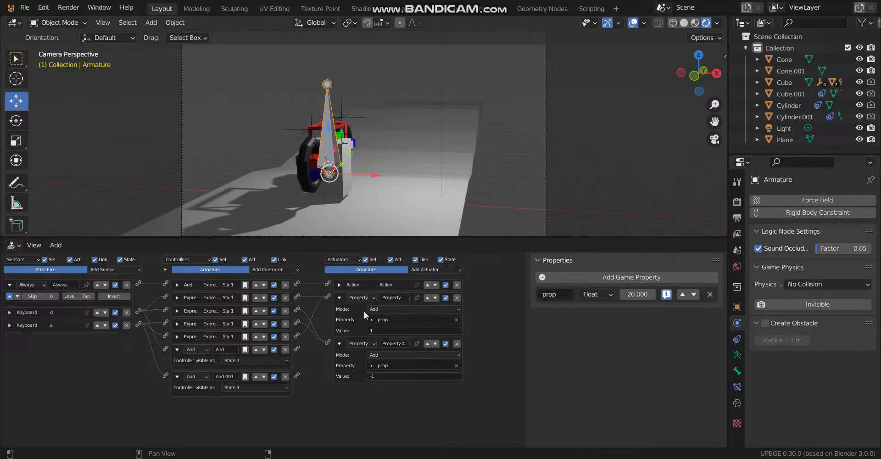
Show the Cube's logic together with the Armature's and connect the two new And controllers to the turn left and turn right actuators.
left_click(339, 298)
left_click(341, 310)
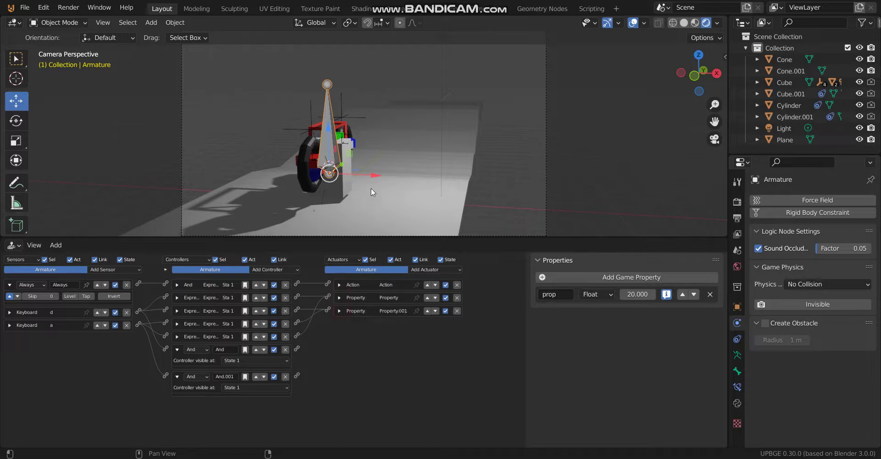
left_click(341, 190)
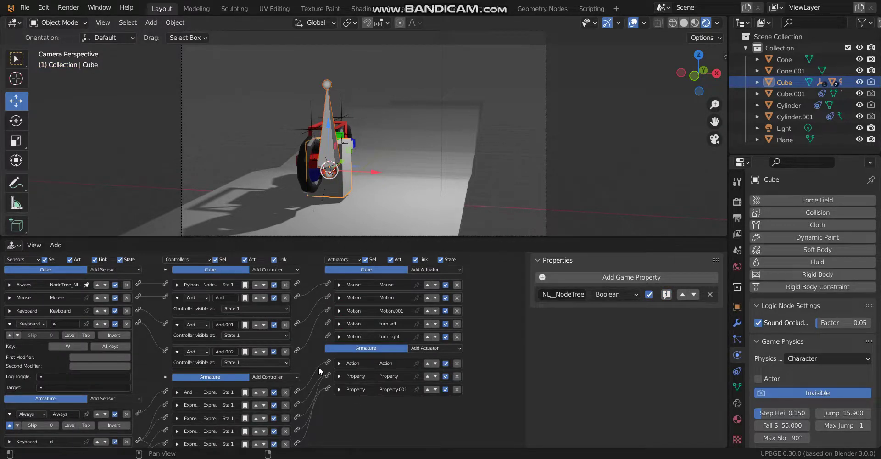
scroll(319, 367, "down", 4)
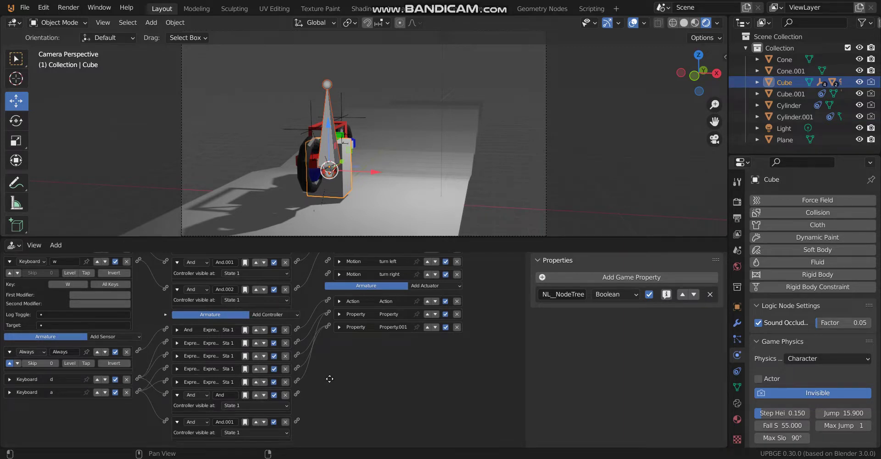
scroll(302, 395, "up", 1)
left_click_drag(299, 403, 328, 284)
scroll(229, 419, "down", 1)
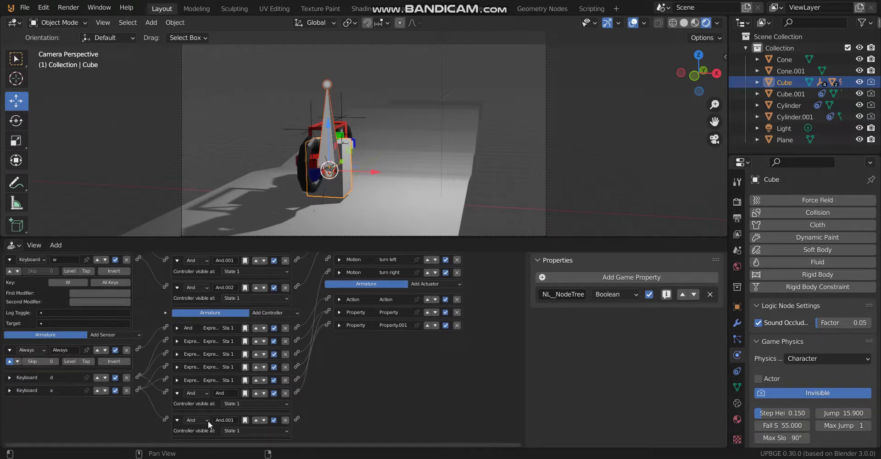
left_click_drag(302, 398, 329, 255)
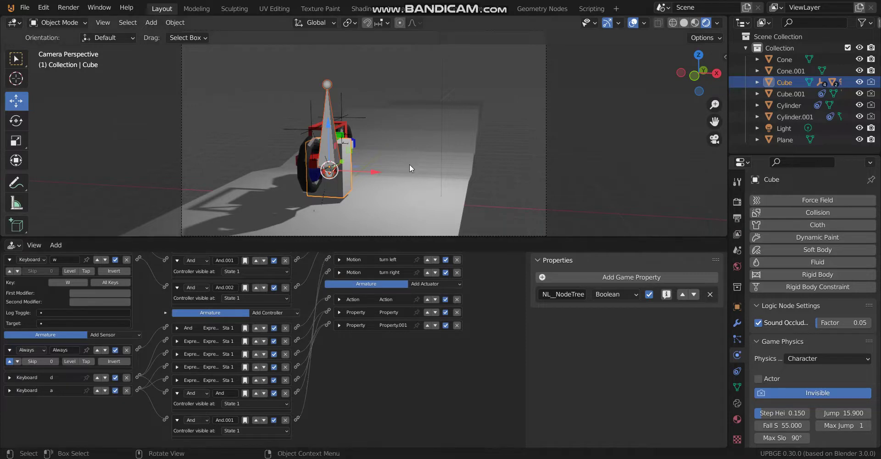
Set the turn left actuator's Z rotation to -3.3° and test-run the game.
left_click(339, 259)
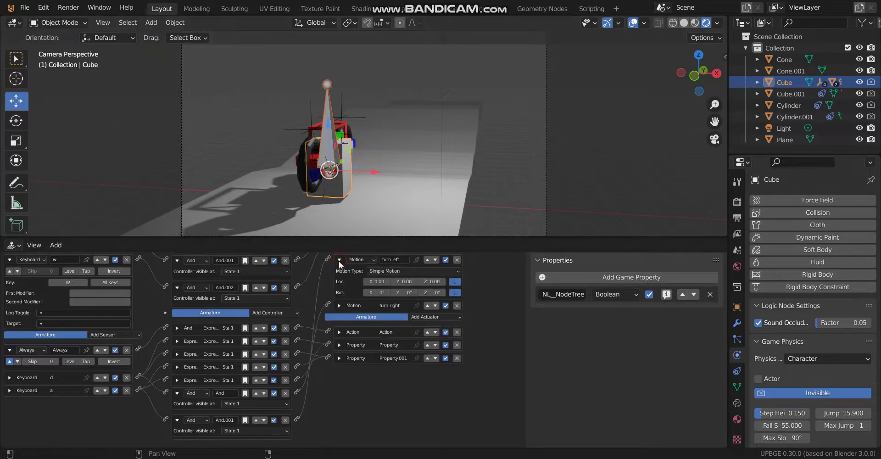
left_click(437, 294)
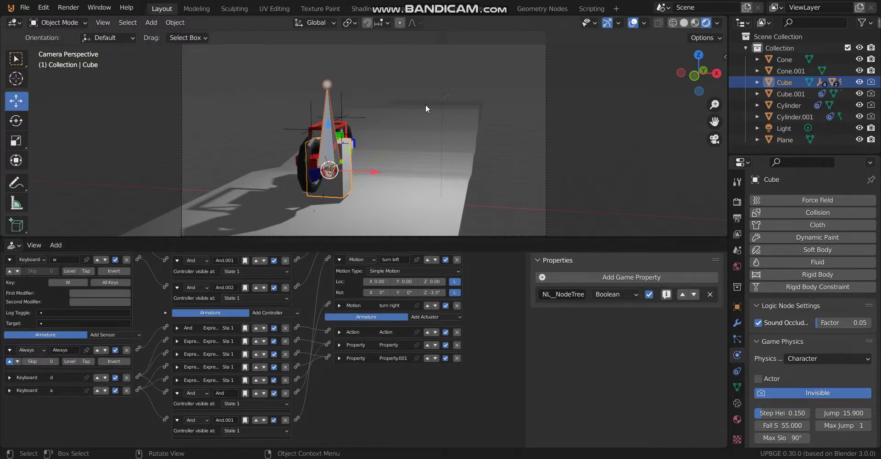
key("p")
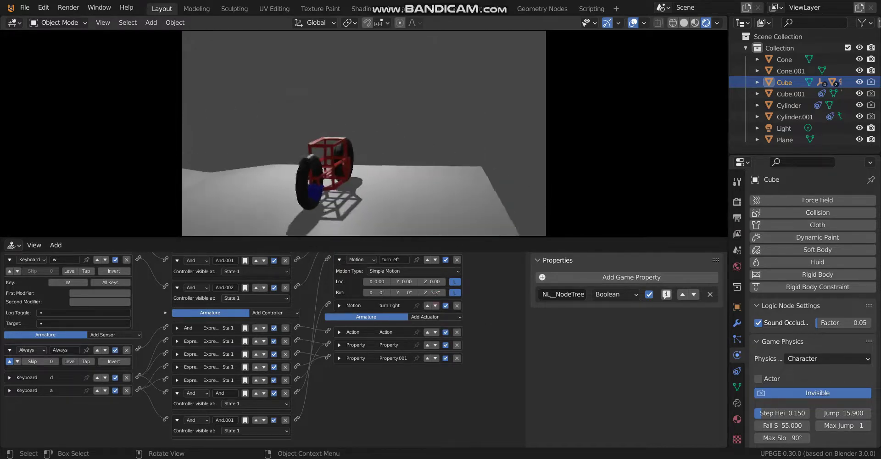
key("Escape")
Set the turn left actuator's Z rotation to 1°.
left_click_drag(434, 292, 437, 292)
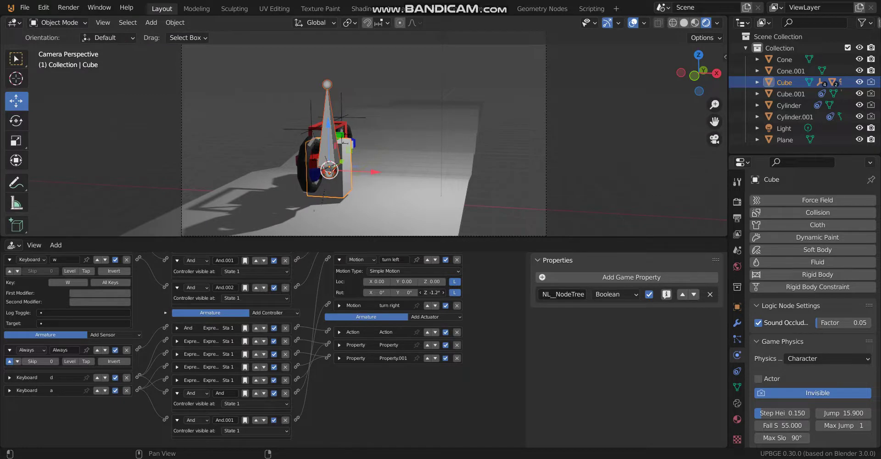
left_click(434, 292)
type("10")
key("Return")
Set the turn right actuator's Z rotation to -1° and test-run the game.
left_click(341, 306)
left_click(427, 338)
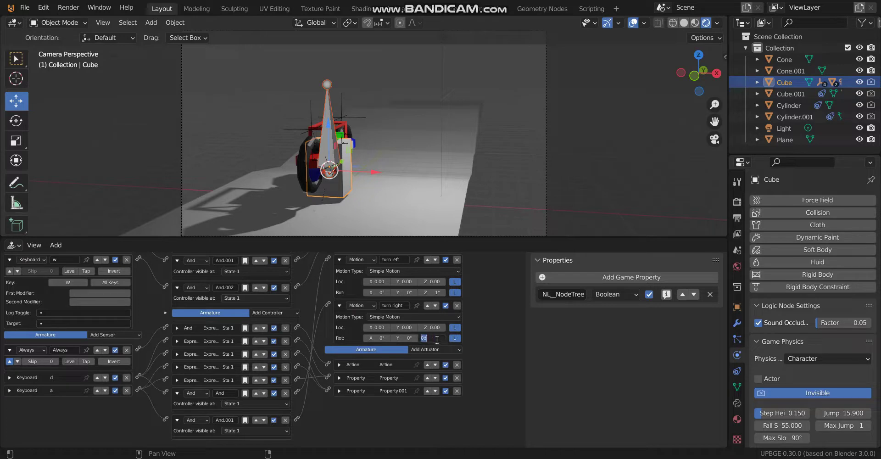
key("Return")
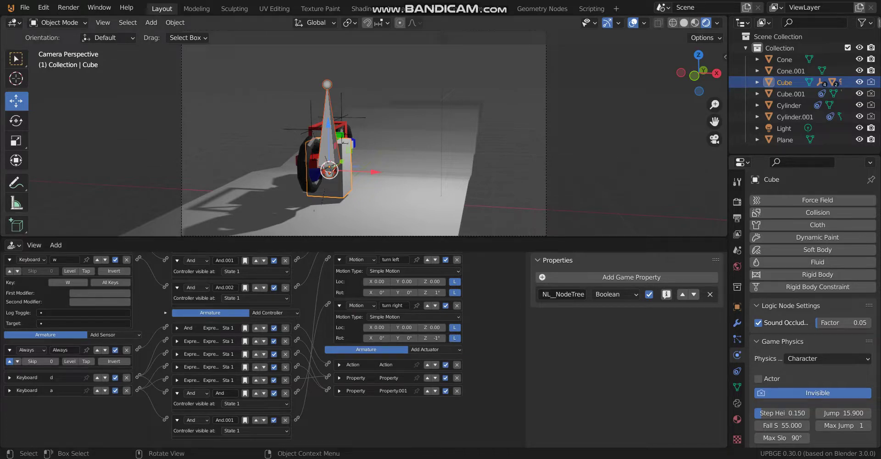
key("p")
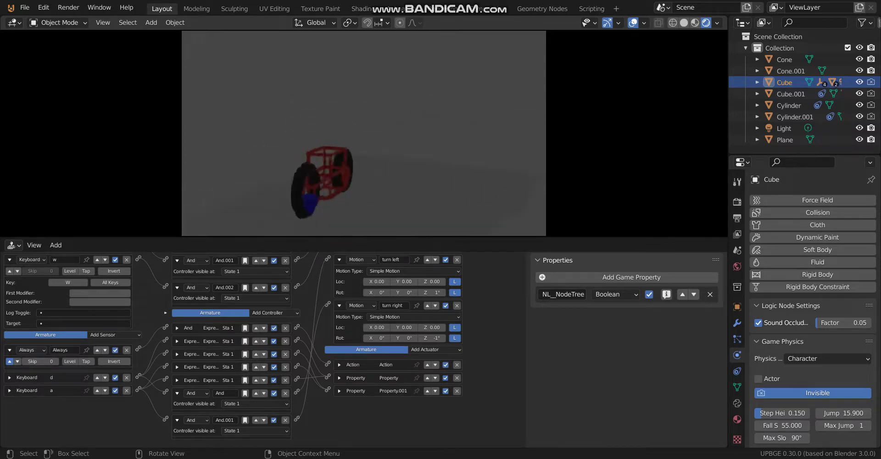
key("Escape")
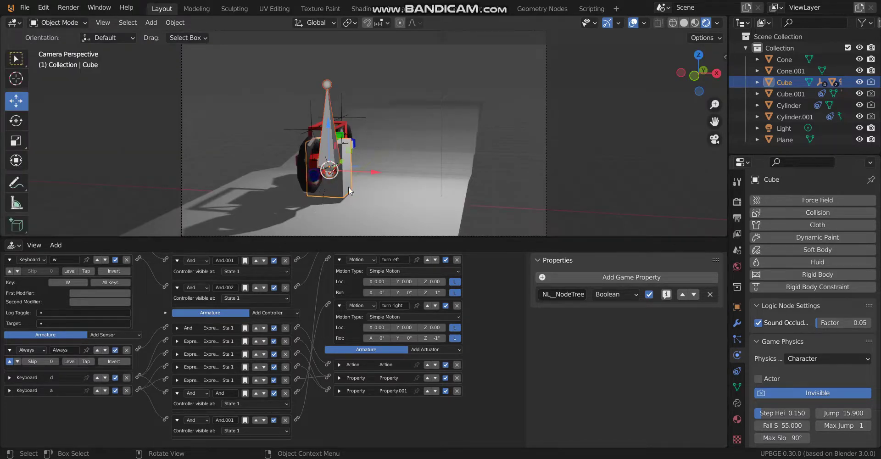
Make the two cones beneath the motorcycle's wheels Invisible in their game physics settings.
left_click(348, 186)
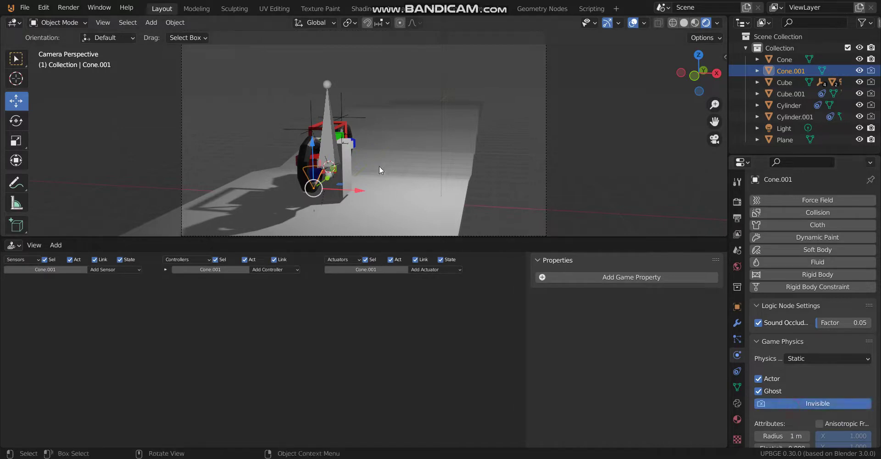
key("KP_0")
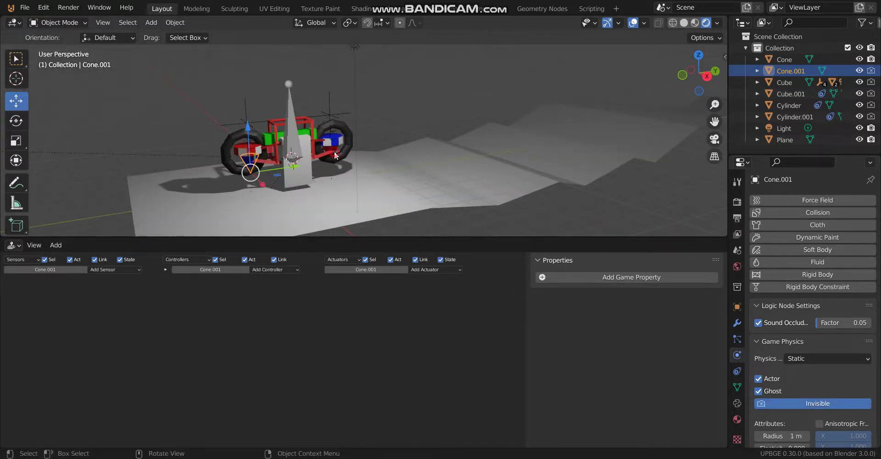
left_click(335, 149)
left_click(334, 149)
left_click(811, 403)
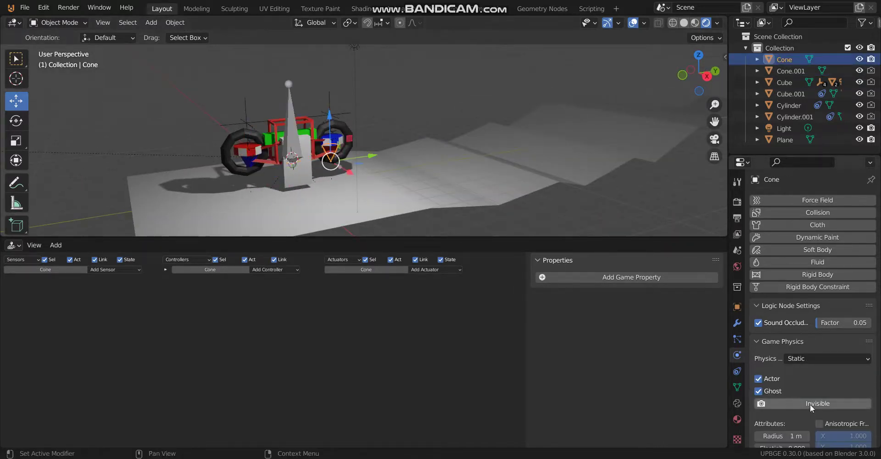
Scale the ground Plane along X by a factor of 5.793.
left_click(530, 158)
scroll(526, 165, "down", 5)
key("s")
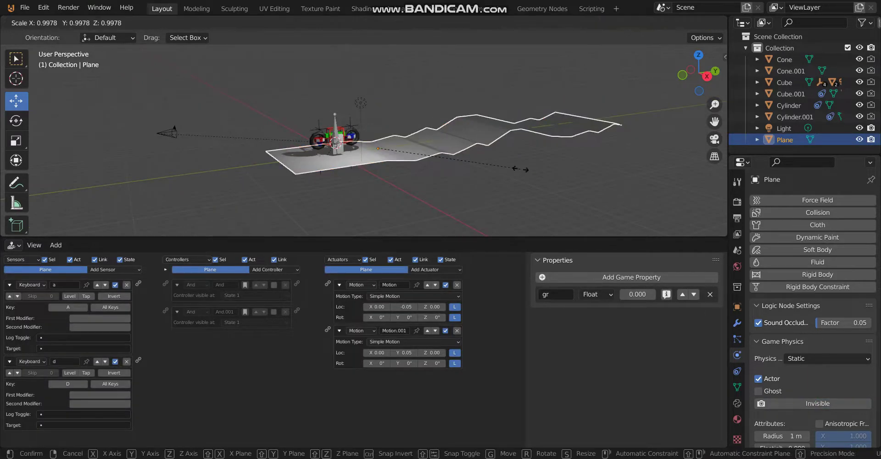
key("x")
left_click(516, 130)
scroll(517, 130, "up", 3)
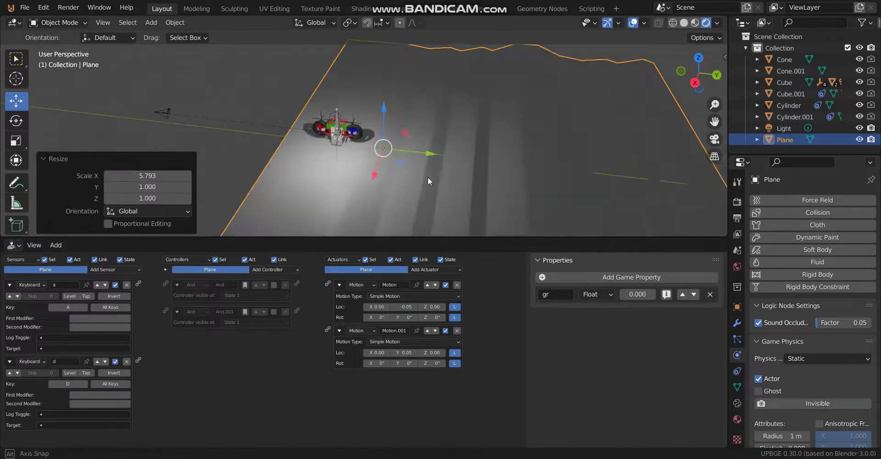
Duplicate all of the Plane's faces in Edit Mode and move the copy about -56 m along X.
middle_click_drag(427, 177, 449, 165)
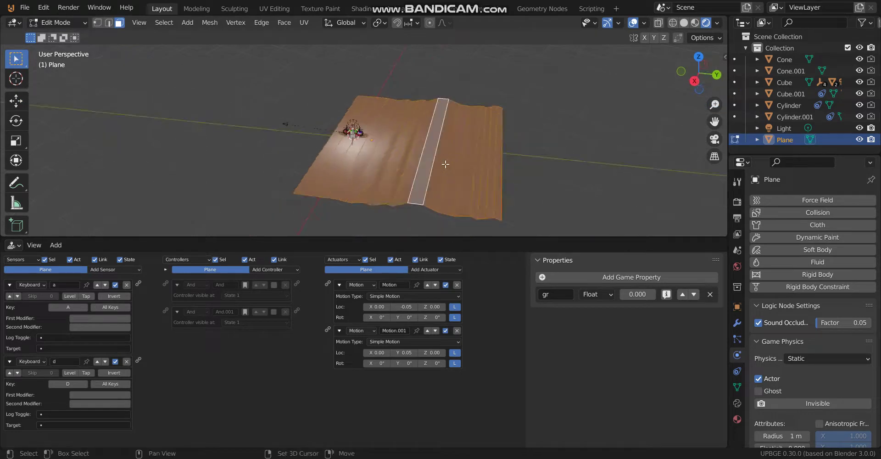
key("g")
key("x")
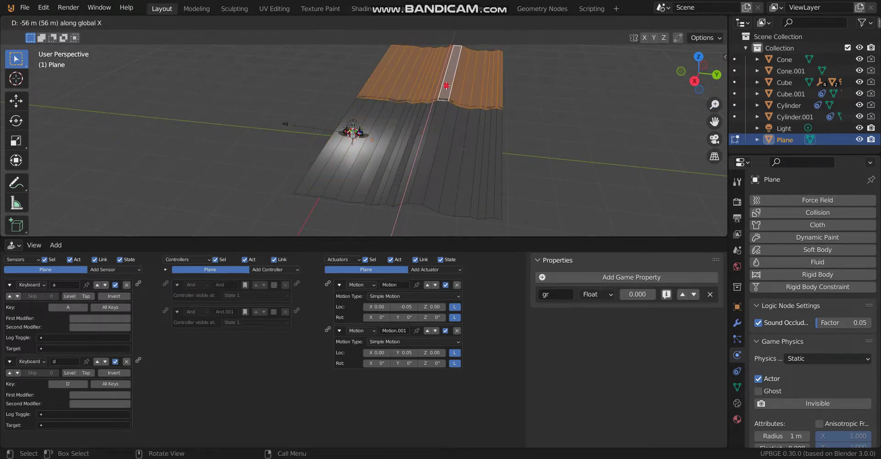
left_click(448, 89)
Duplicate the whole enlarged ground mesh, move the copy 44.959 m along Y, and return to Object Mode.
key("a")
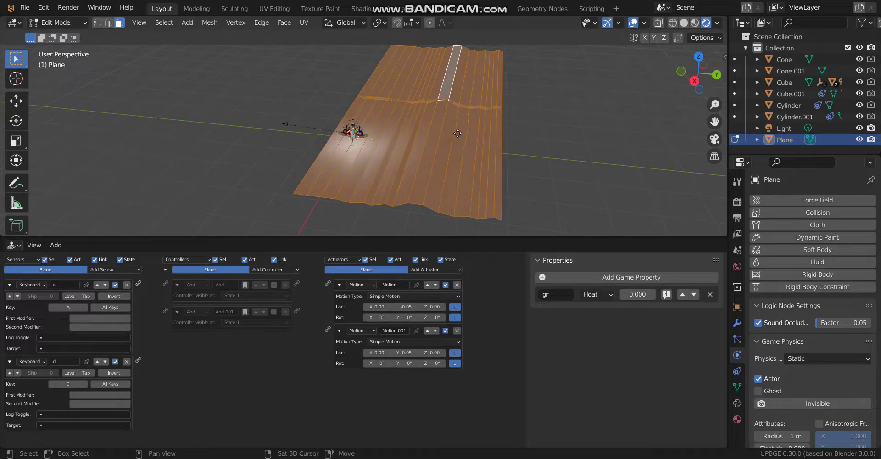
key("shift+d")
key("y")
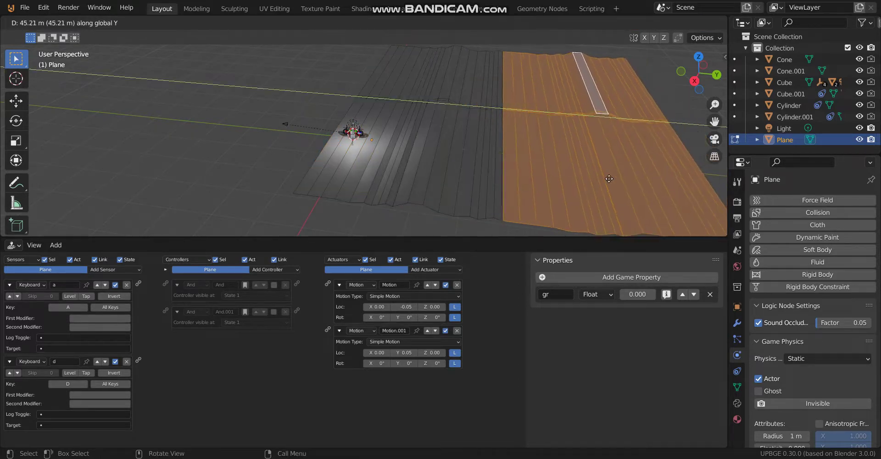
left_click(608, 178)
scroll(345, 137, "up", 5)
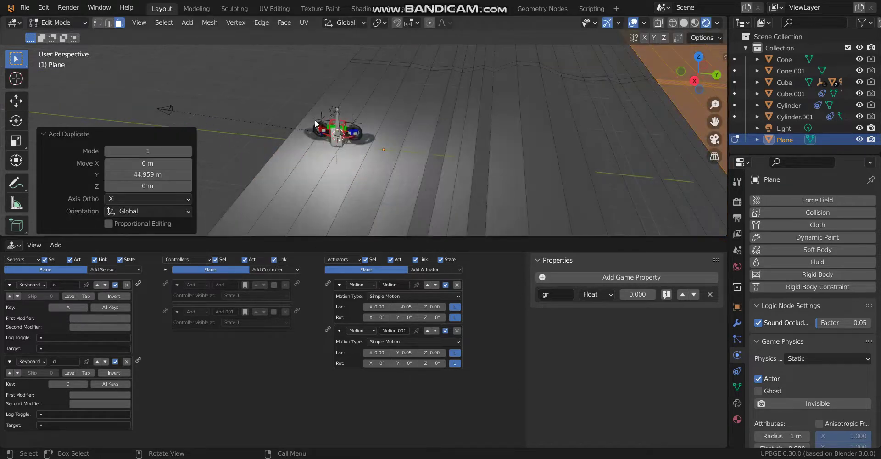
key("Tab")
Raise the Light above the motorcycle by 2.4234 m along Z.
left_click(335, 111)
middle_click_drag(334, 108, 349, 110)
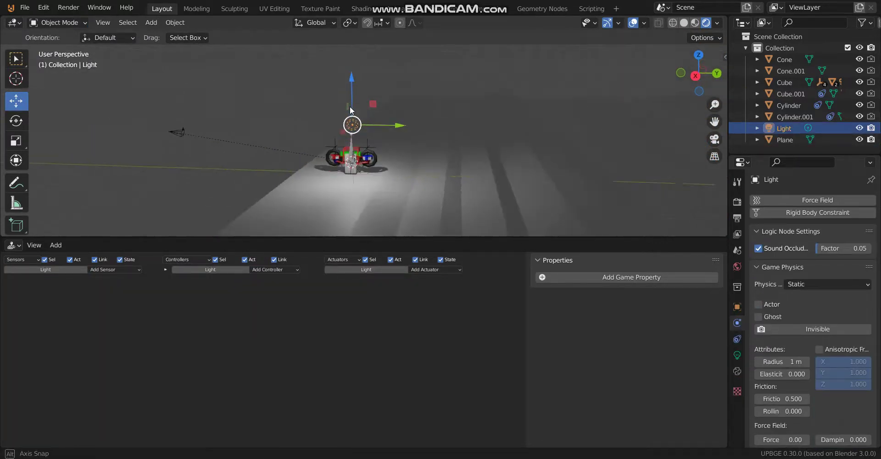
left_click_drag(350, 110, 350, 84)
scroll(357, 165, "up", 4)
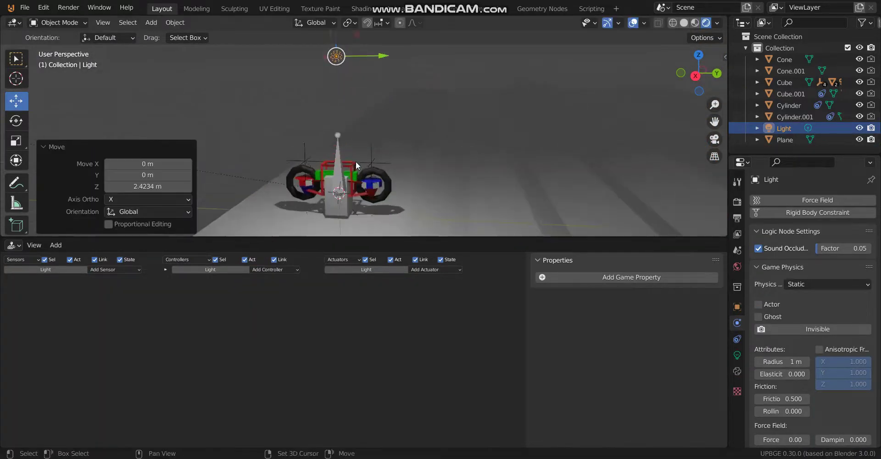
Parent the Light to the motorcycle frame Cube.002.
left_click(350, 170, "shift")
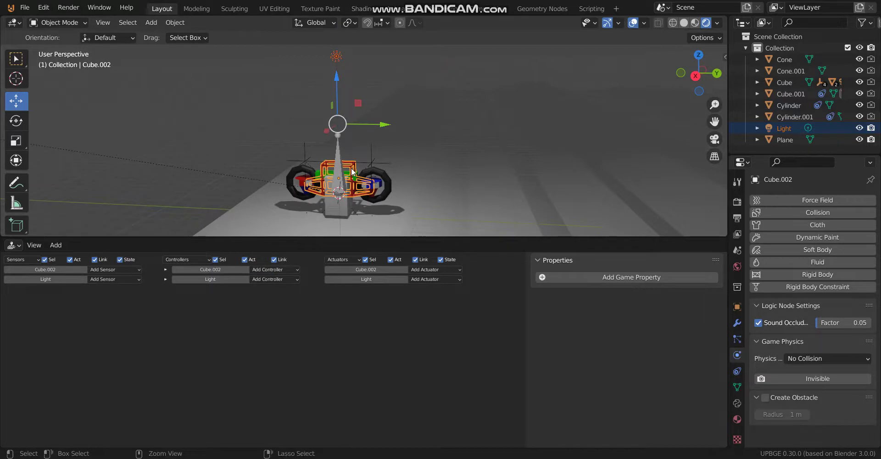
key("ctrl+p")
left_click(351, 168)
Snap the 3D cursor to the Light and add a Spot light there.
left_click(339, 57)
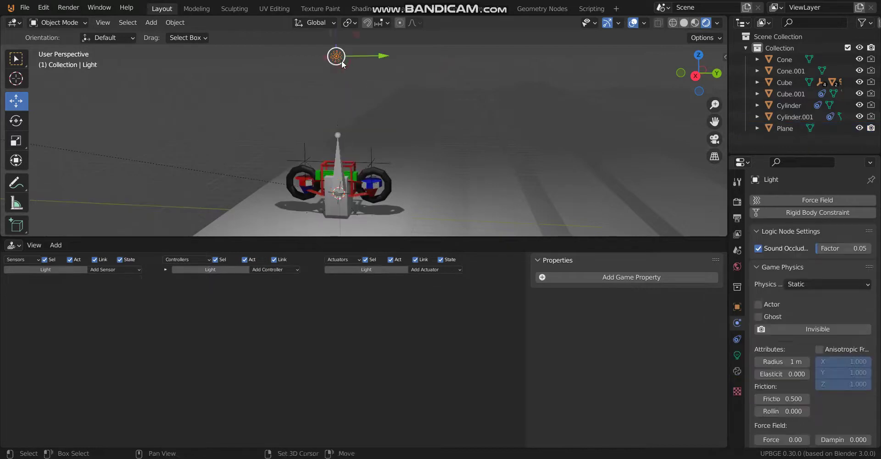
key("shift+s")
left_click(343, 147)
key("shift+a")
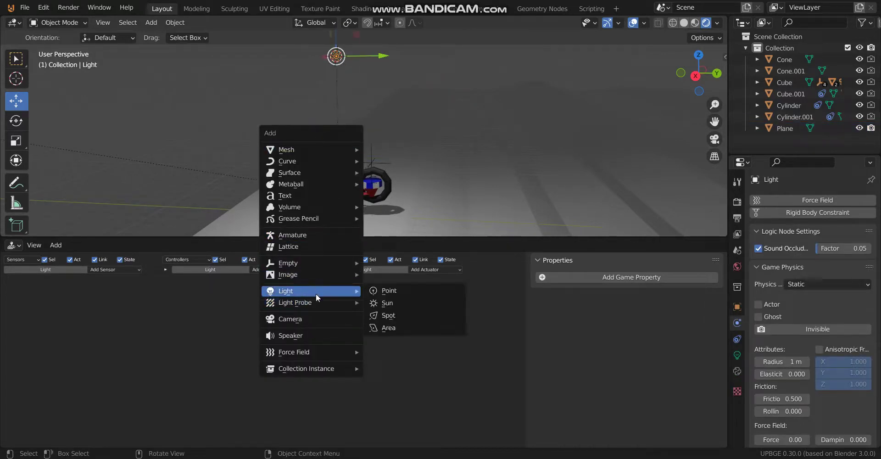
mouse_move(325, 292)
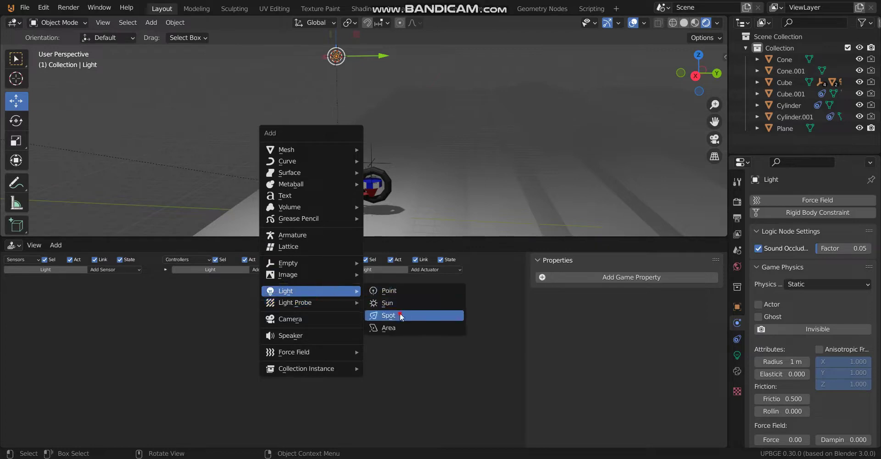
left_click(389, 315)
Move the Spot -2.2602 m along Z and rotate it 90.8° about X so it shines forward.
key("g")
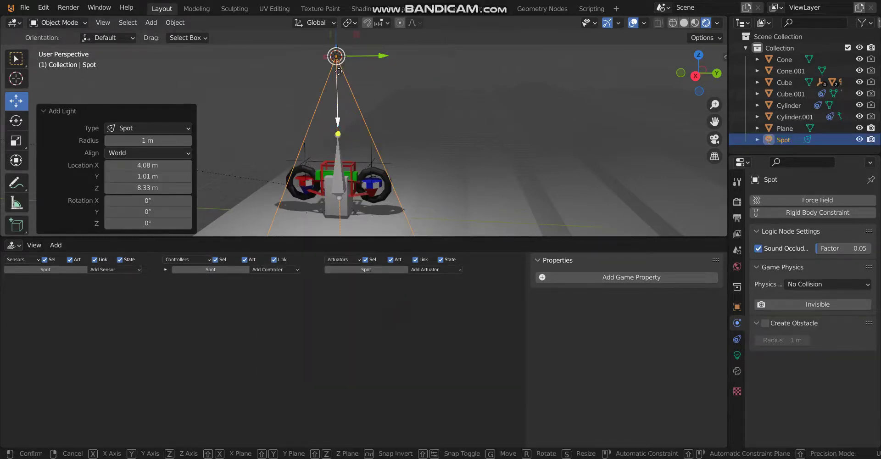
key("z")
left_click(340, 130)
key("r")
key("x")
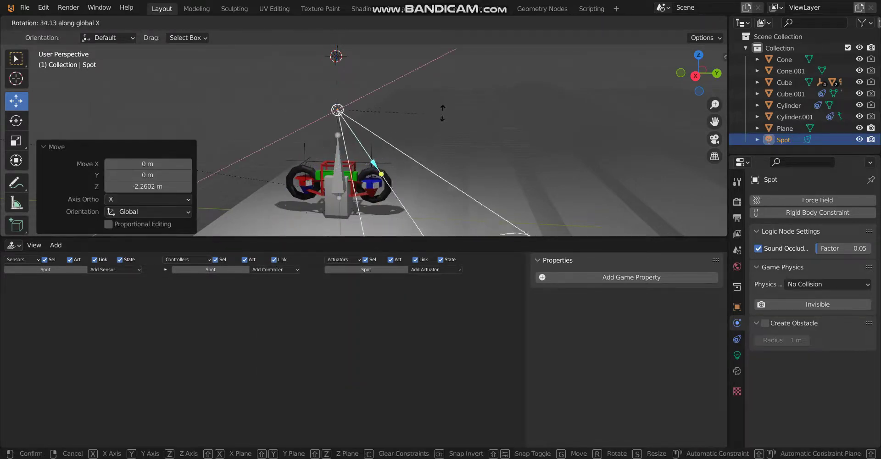
left_click(389, 48)
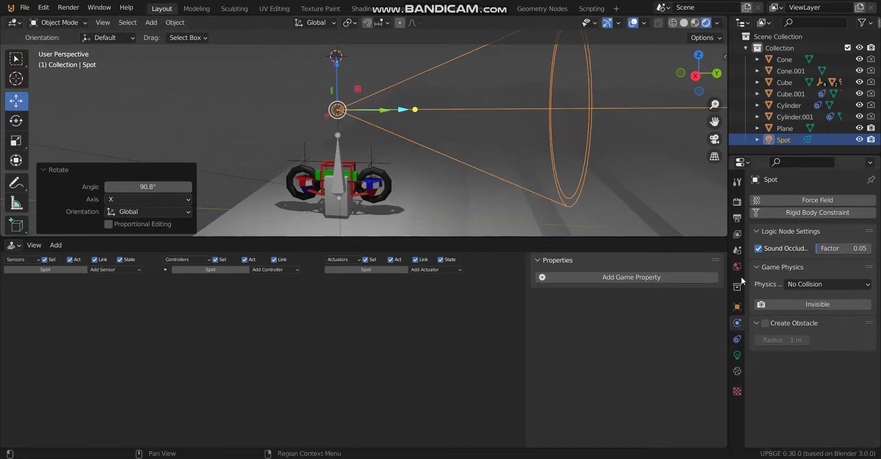
Set the Spot light's power to 2000 W.
left_click(737, 355)
left_click(827, 277)
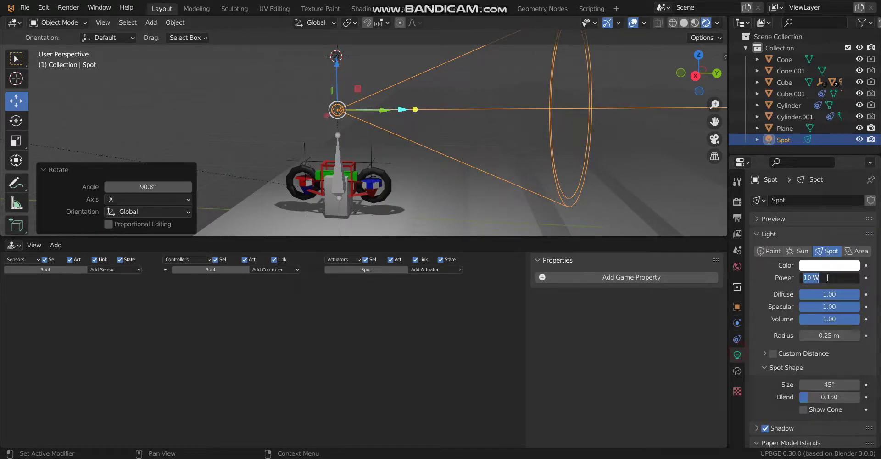
type("2000")
key("Return")
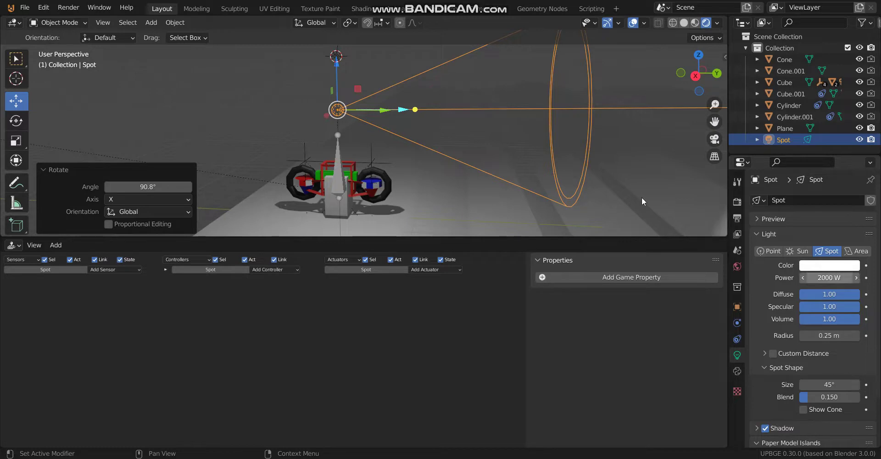
Lower the Spot by 1.545 m and a further 0.91102 m along Z, and widen its cone to 118°.
left_click_drag(340, 68, 344, 128)
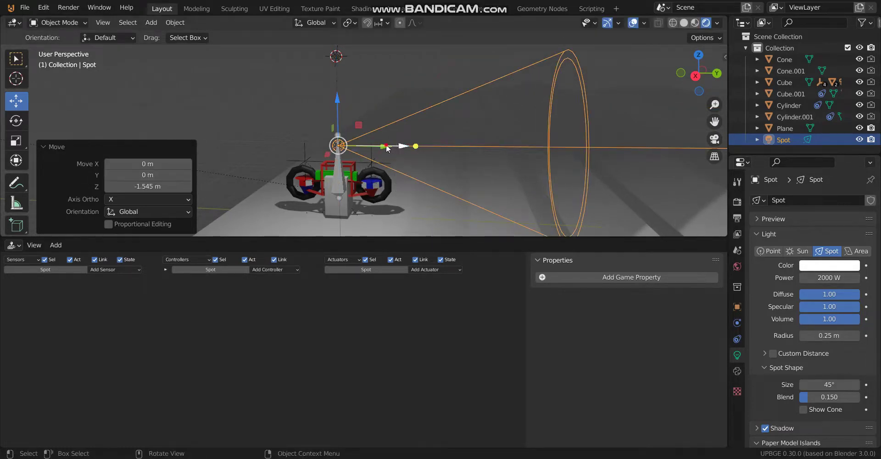
left_click_drag(387, 148, 417, 146)
left_click_drag(336, 101, 337, 65)
Shift the Spot along X in line with the motorcycle and move it -1.2619 m along Y.
middle_click_drag(431, 171, 474, 168)
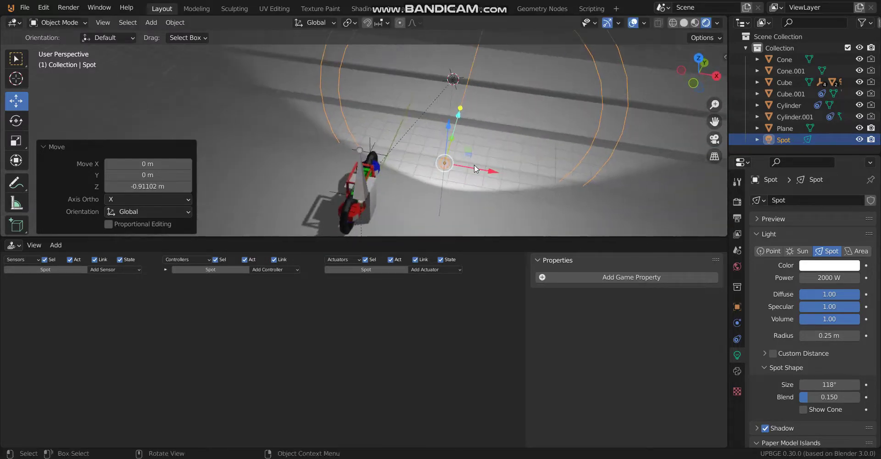
left_click_drag(489, 176, 407, 162)
middle_click_drag(406, 162, 390, 138)
left_click_drag(390, 138, 417, 157)
middle_click_drag(418, 158, 371, 130)
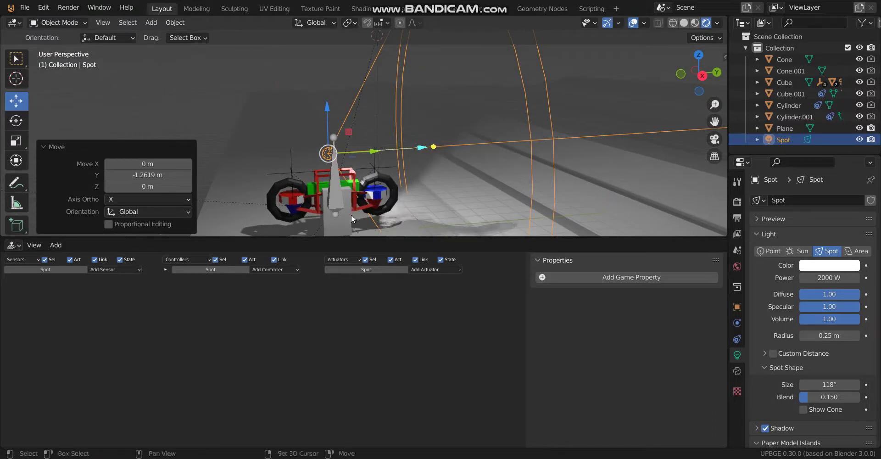
Parent the Spot to the motorcycle frame Cube.002 using the Object type.
left_click(356, 179, "shift")
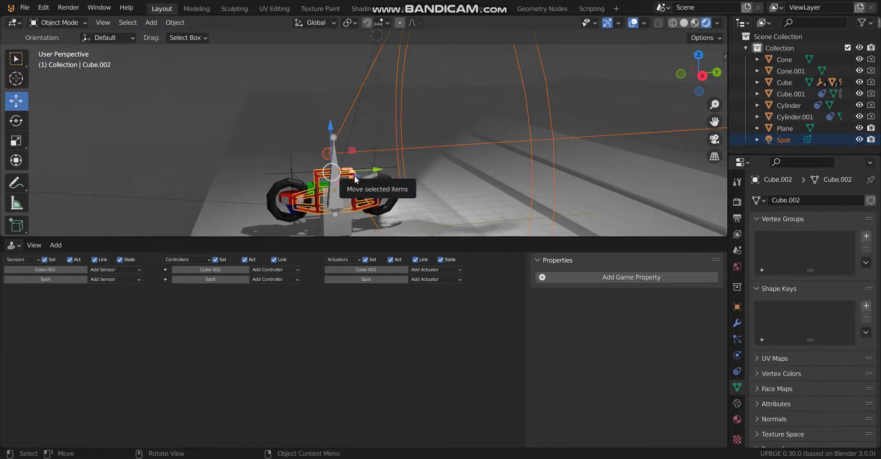
key("ctrl+p")
left_click(355, 179)
Test-run the game through the camera to check how the lights follow the motorcycle.
middle_click_drag(355, 179, 461, 177)
key("KP_0")
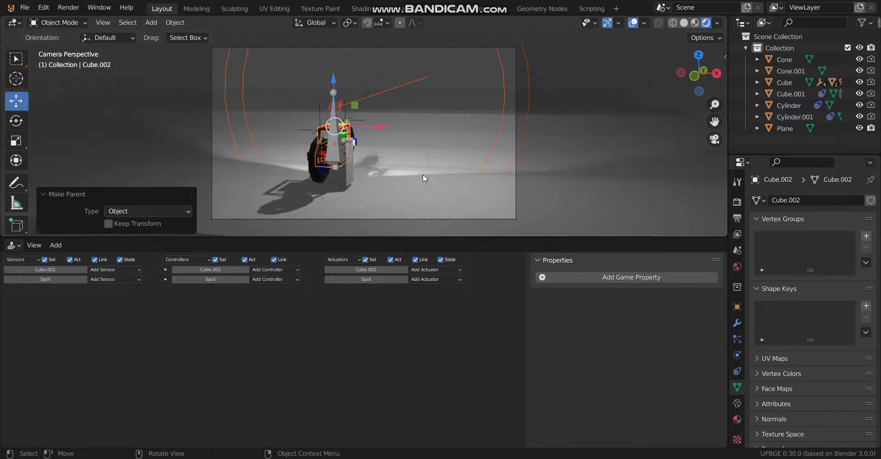
key("p")
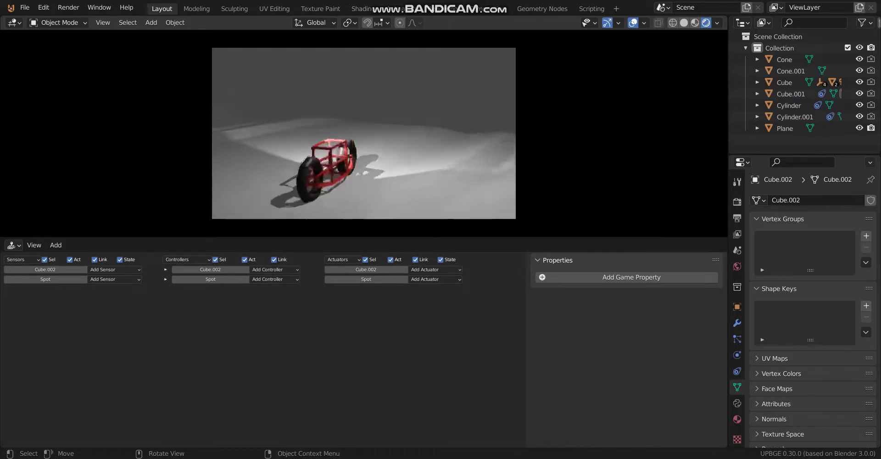
key("Escape")
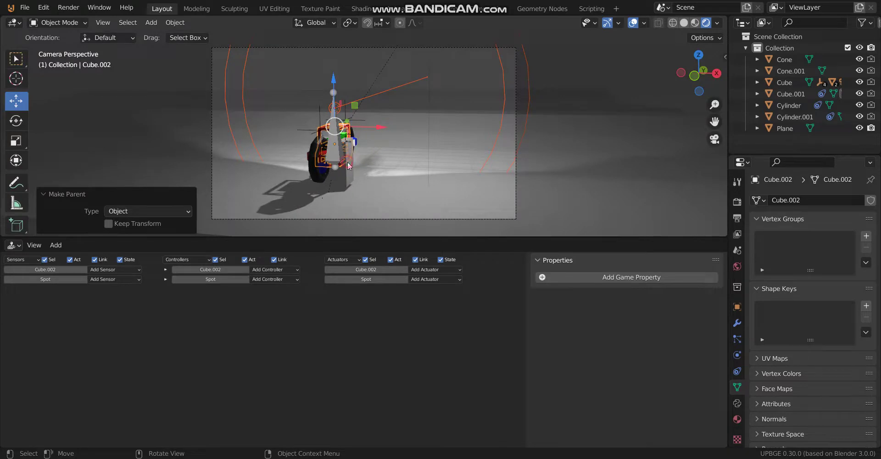
Deactivate the Mouse sensor in the Cube's logic bricks.
left_click(349, 166)
left_click(10, 324)
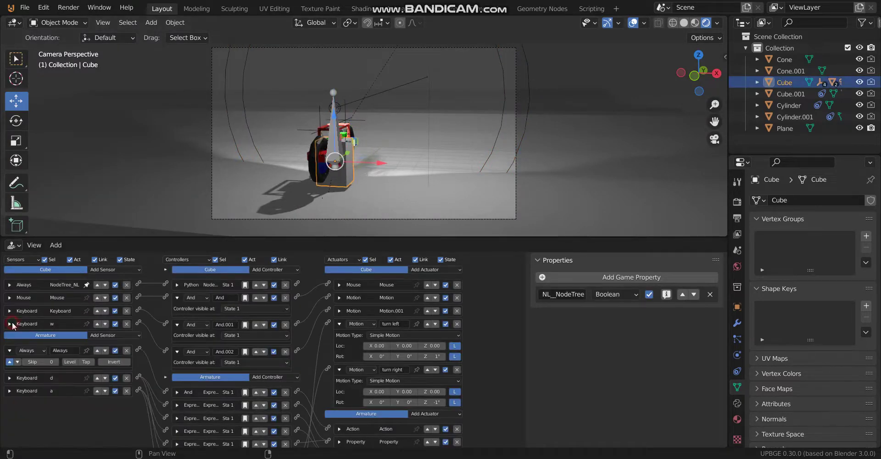
left_click(10, 298)
left_click(10, 298)
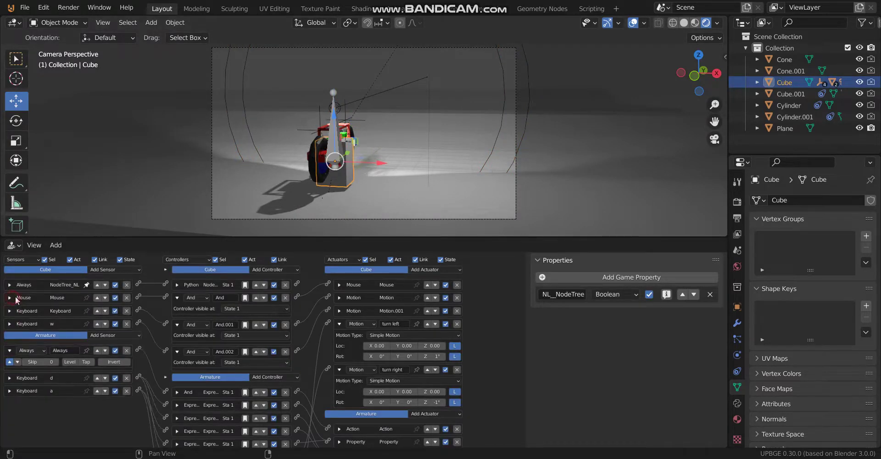
left_click(115, 297)
Unwrap all faces of the ground Plane with Smart UV Project, using a 66° angle limit and zero island margin.
left_click(507, 153)
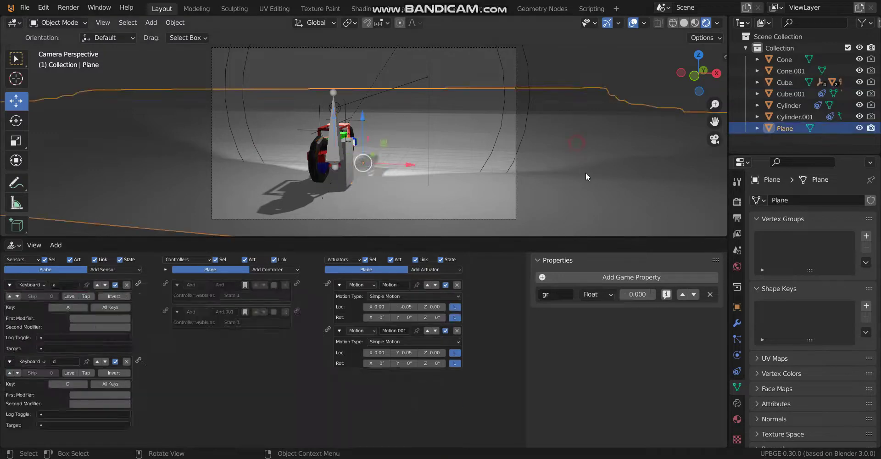
key("Tab")
key("a")
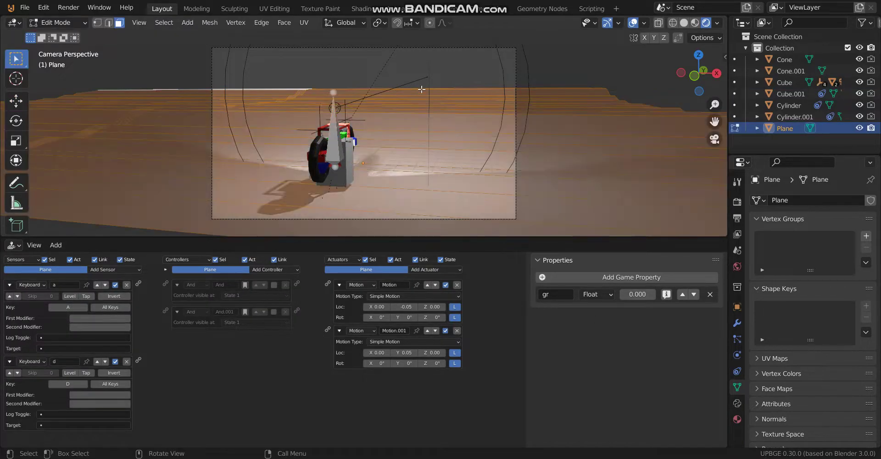
key("u")
left_click(396, 115)
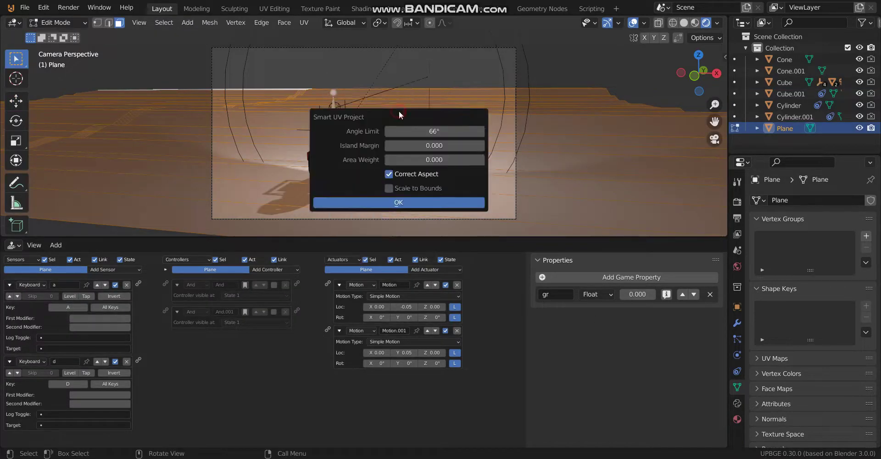
left_click(430, 202)
Add a new material to the Plane and assign an Image Texture to its Base Color.
left_click(736, 419)
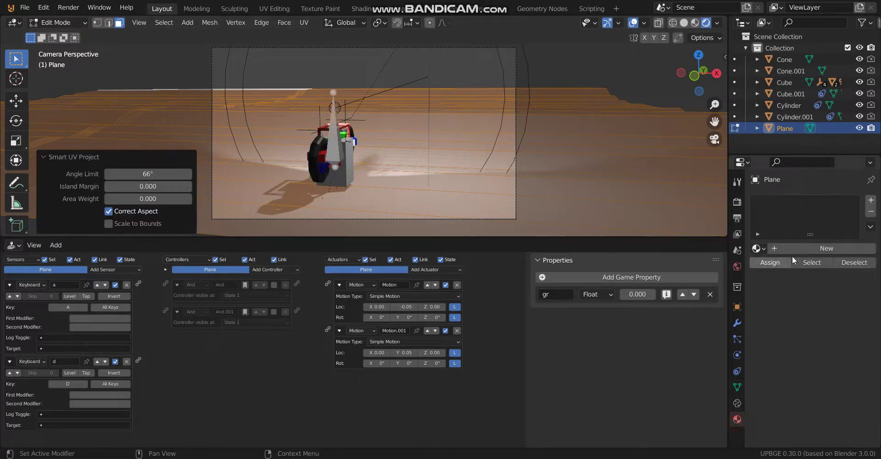
left_click(791, 250)
left_click(803, 383)
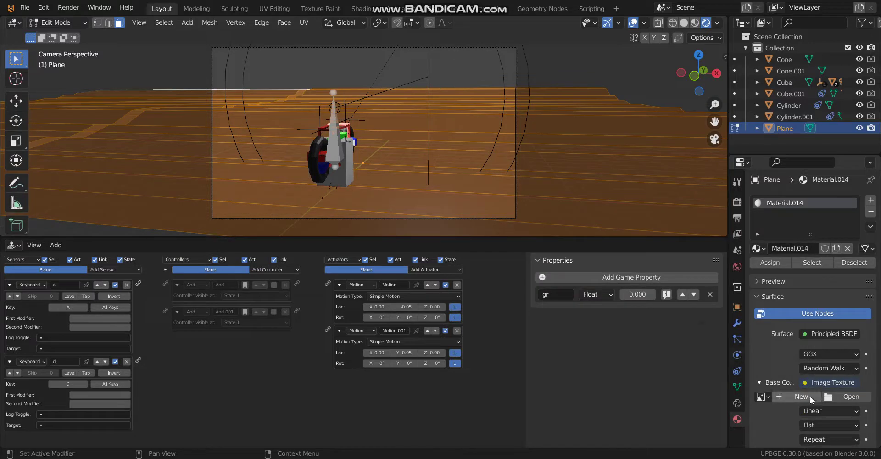
Create a 1024 x 1024 px UV Grid image named Untitled for the texture and return to Object Mode.
left_click(810, 396)
left_click(814, 406)
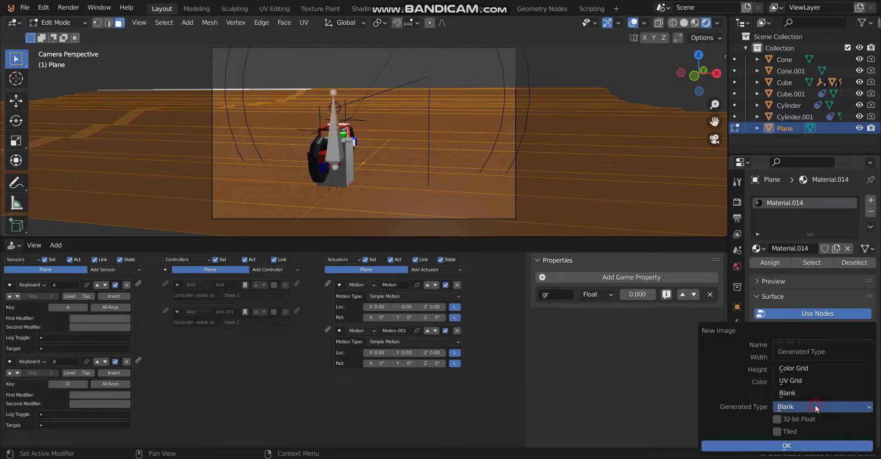
left_click(818, 380)
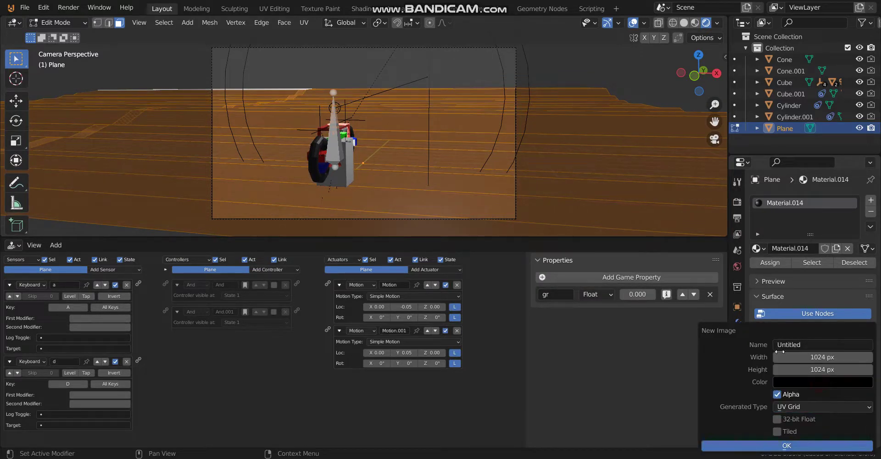
left_click(803, 446)
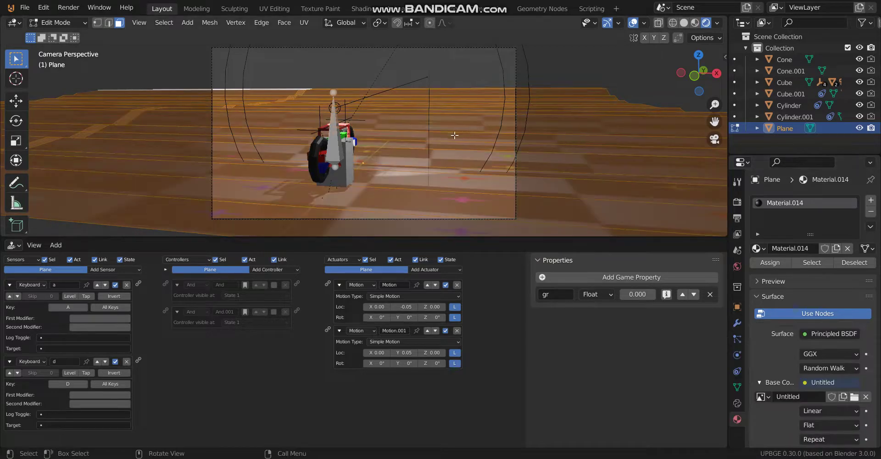
key("Tab")
Test-run the game to check the motorcycle riding and turning on the grid-textured ground.
scroll(417, 136, "up", 1)
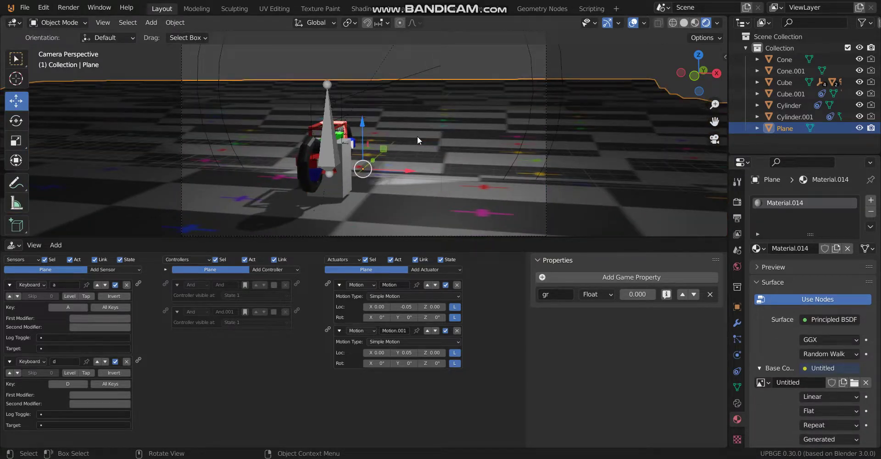
key("p")
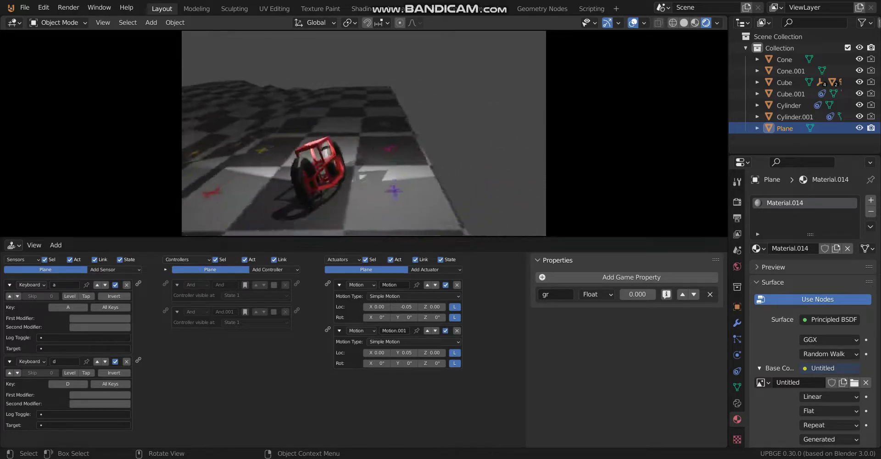
key("Escape")
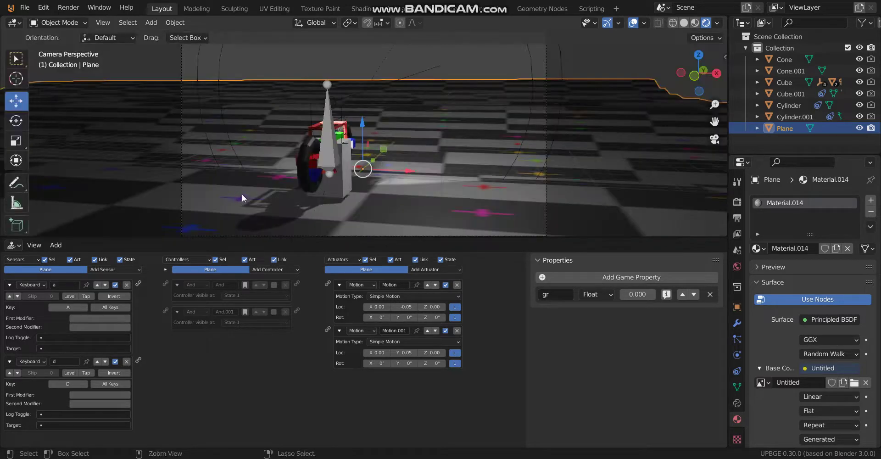
Save start.blend and open Fin.blend from the motorcycle3 folder.
key("ctrl+s")
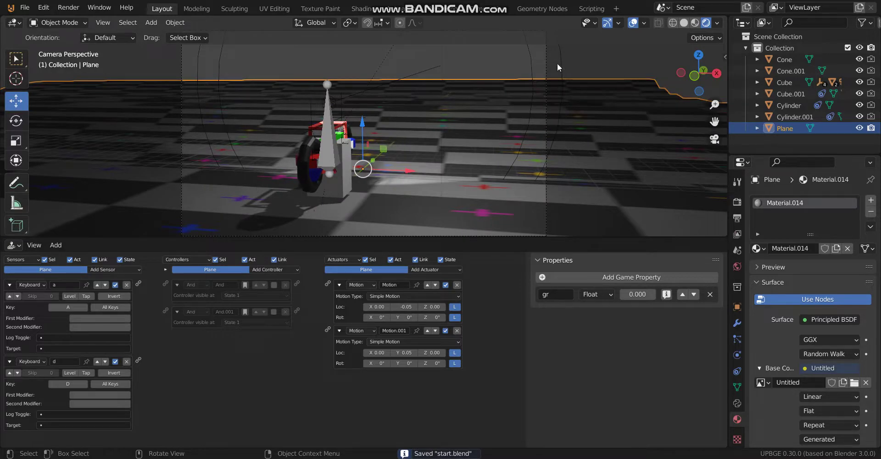
left_click(25, 8)
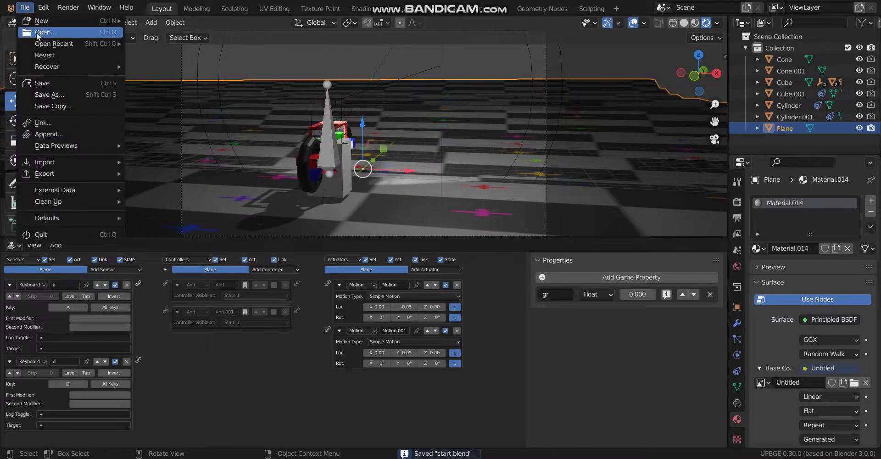
left_click(37, 32)
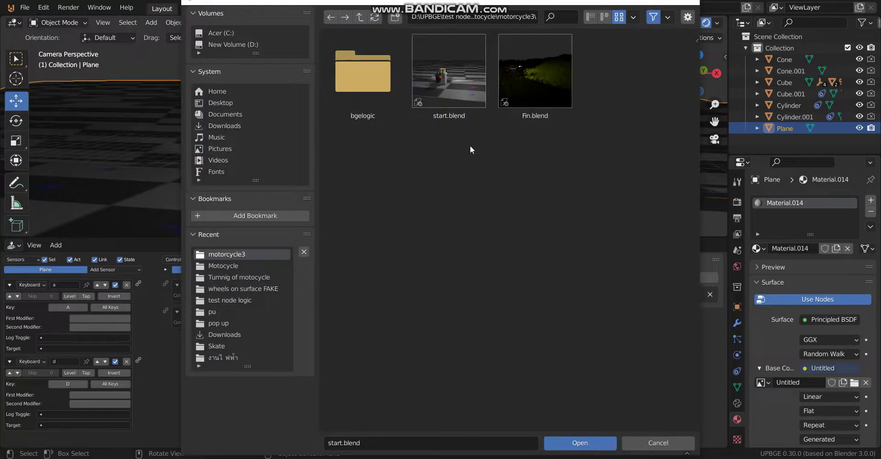
double_click(536, 74)
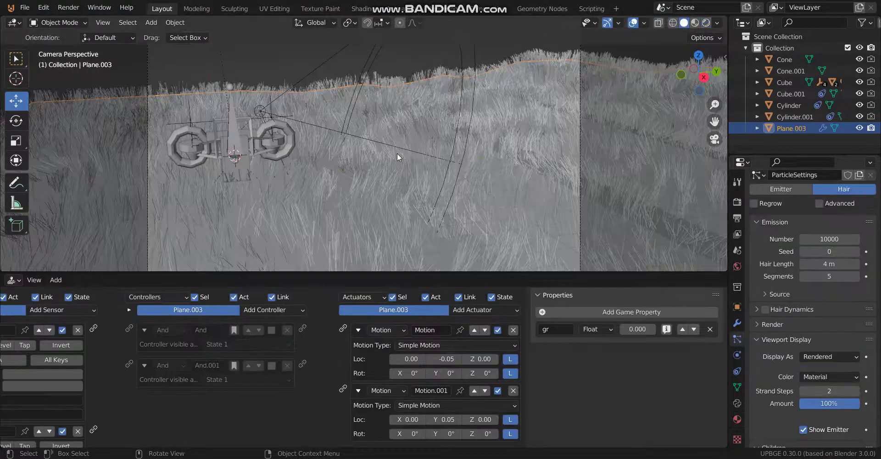
Switch to Rendered shading and examine the motorcycle with its headlight on the grassy ground.
key("z")
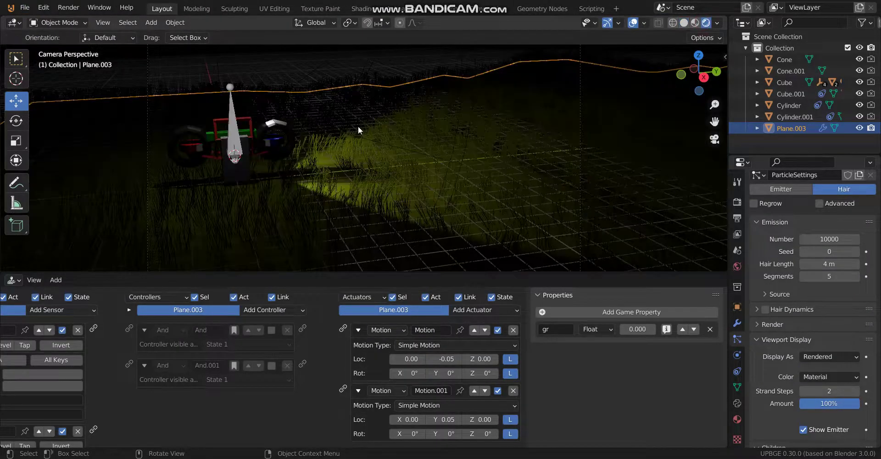
mouse_move(358, 126)
middle_mouse_down()
mouse_move(351, 139)
mouse_move(471, 131)
mouse_move(462, 155)
mouse_move(344, 150)
middle_mouse_up()
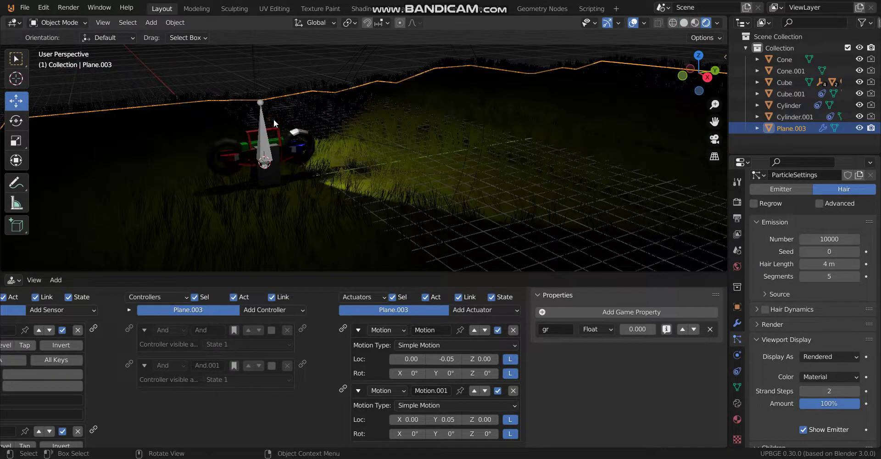
Look through the camera and move it about 3.92 m sideways so the motorcycle sits near the middle of the frame.
middle_click_drag(276, 122, 377, 160)
key("KP_0")
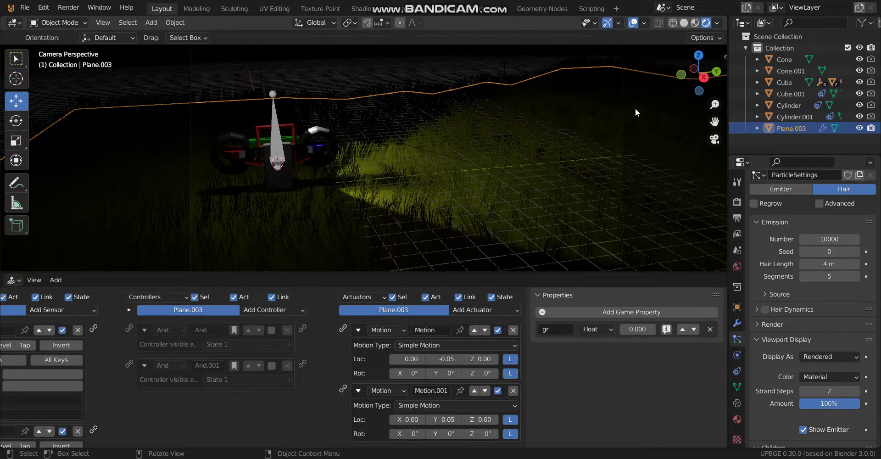
left_click(621, 108)
key("g")
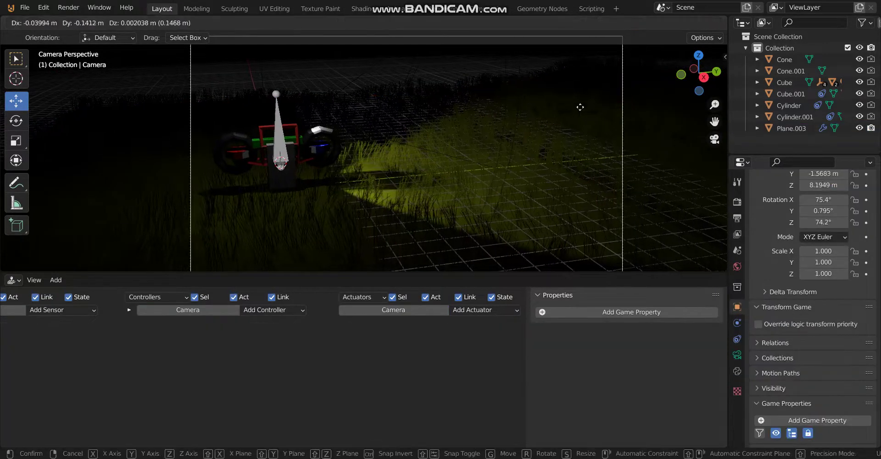
left_click(225, 54)
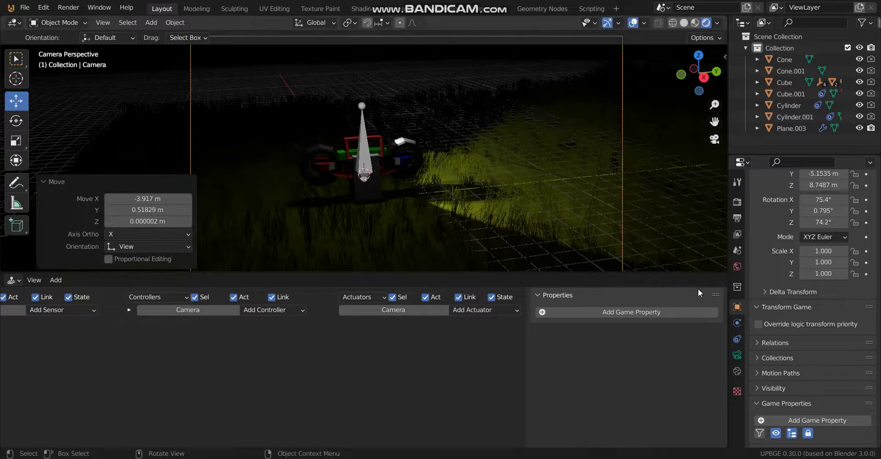
Clear the camera's parent in its object relations.
left_click(737, 354)
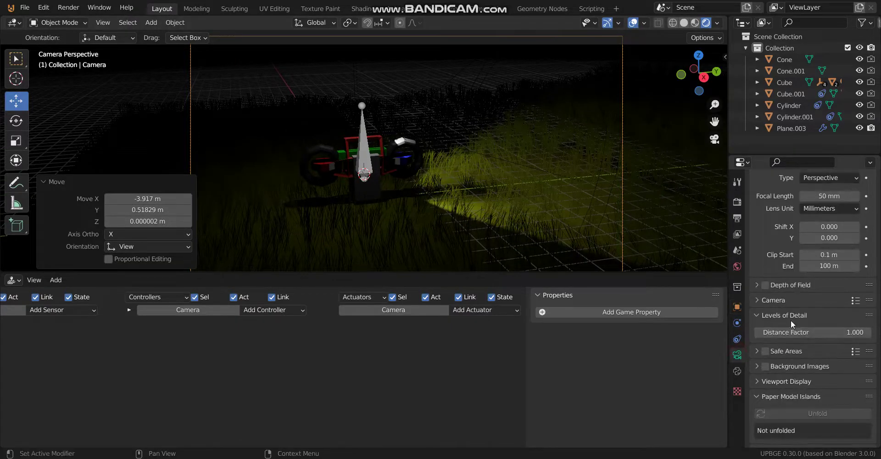
scroll(791, 319, "up", 4)
scroll(783, 316, "down", 2)
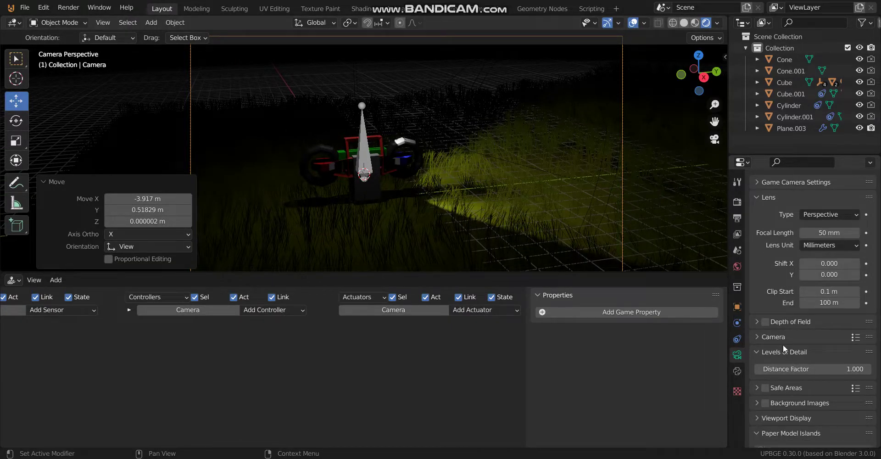
scroll(796, 359, "down", 3)
scroll(796, 353, "up", 2)
scroll(795, 351, "up", 3)
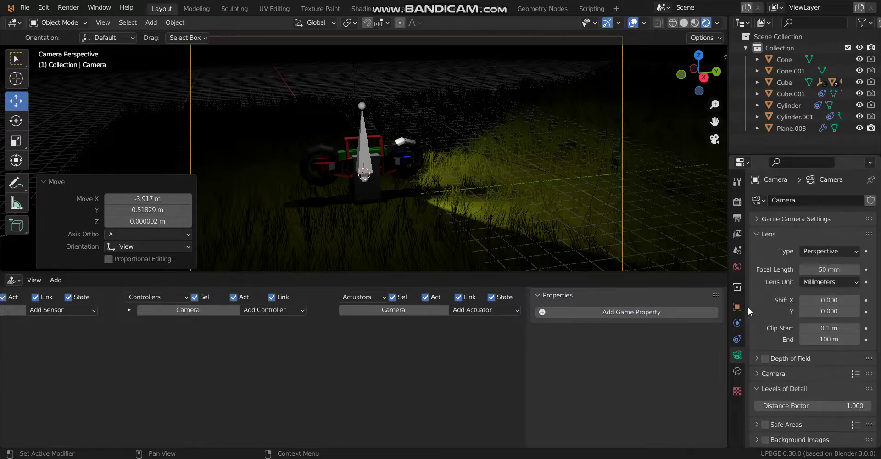
left_click(737, 306)
scroll(791, 351, "down", 4)
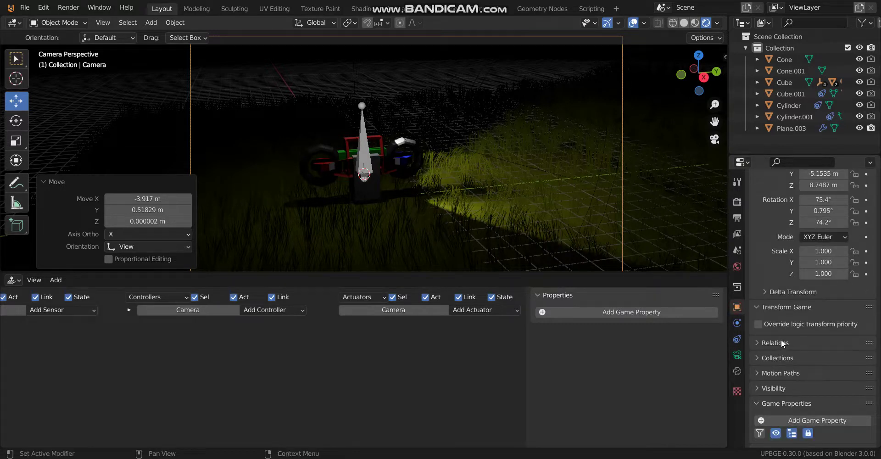
left_click(781, 342)
left_click(854, 359)
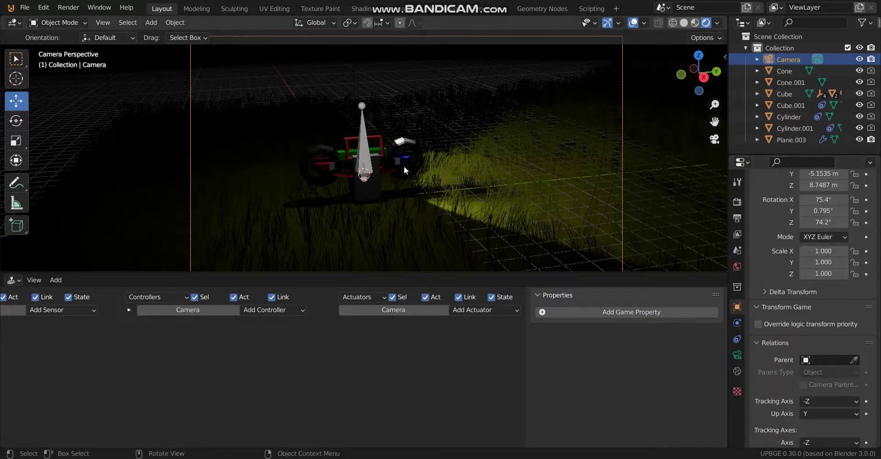
Snap the 3D cursor to the motorcycle's frame and add a Plain Axes empty there.
left_click(379, 143)
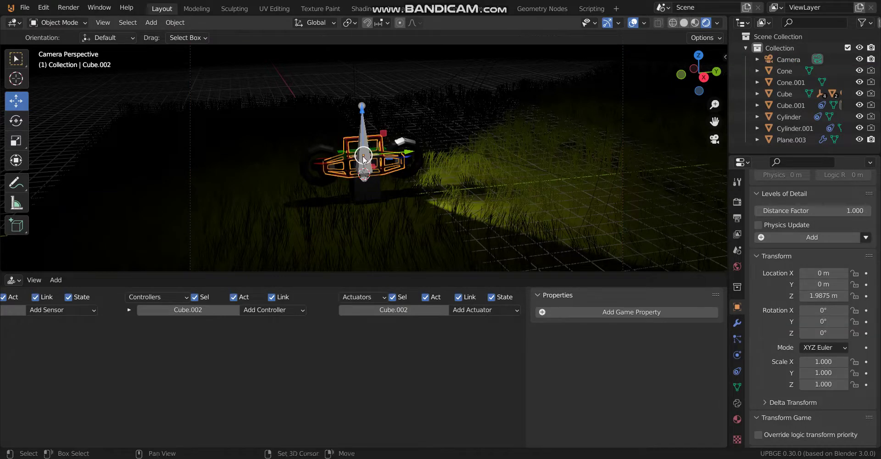
key("shift+s")
left_click(366, 221)
key("shift+a")
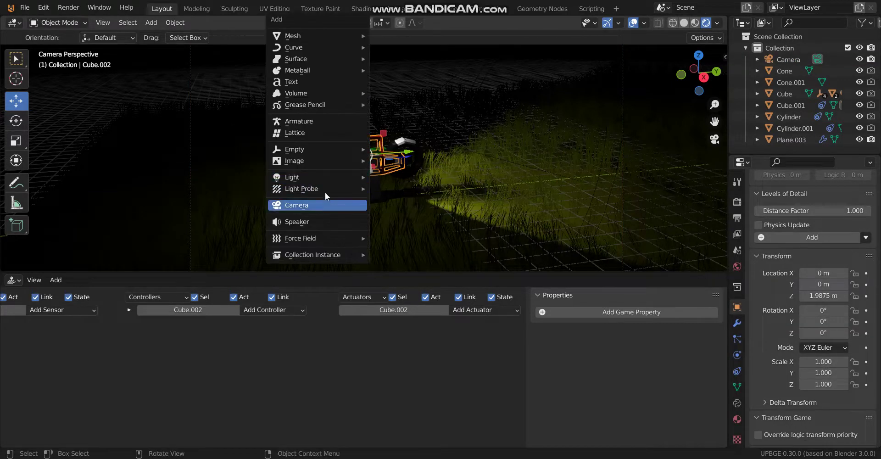
mouse_move(326, 149)
left_click(399, 151)
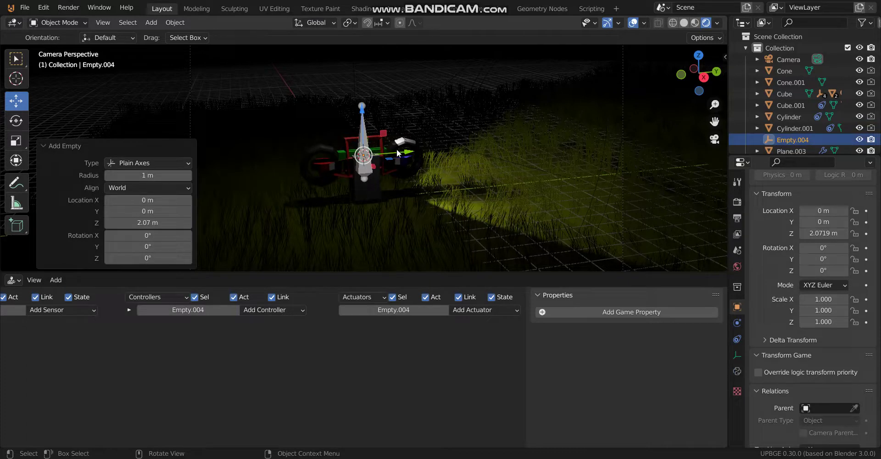
Raise the empty about 3.3 m along Z and parent it to the Cube body with the Object option.
key("g")
key("z")
left_click(405, 78)
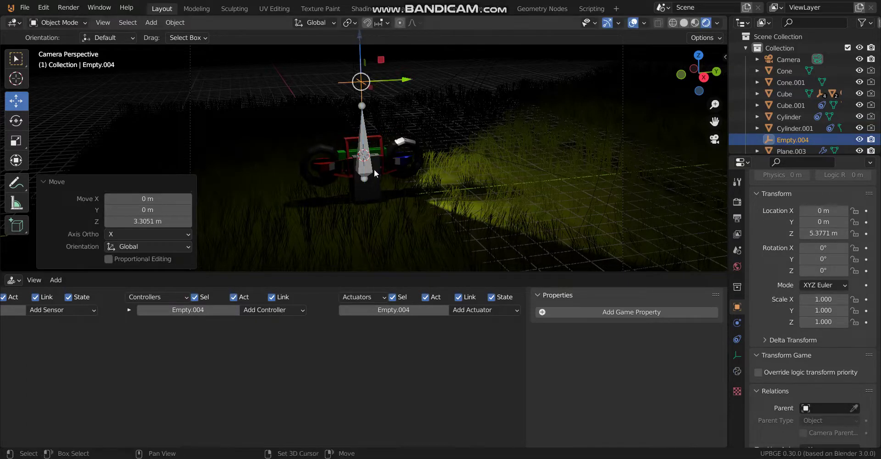
left_click(377, 177, "shift")
key("ctrl+p")
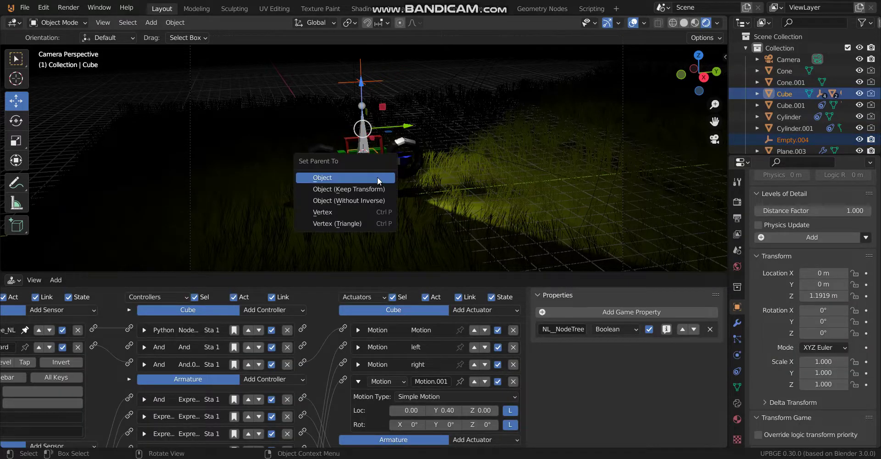
left_click(377, 177)
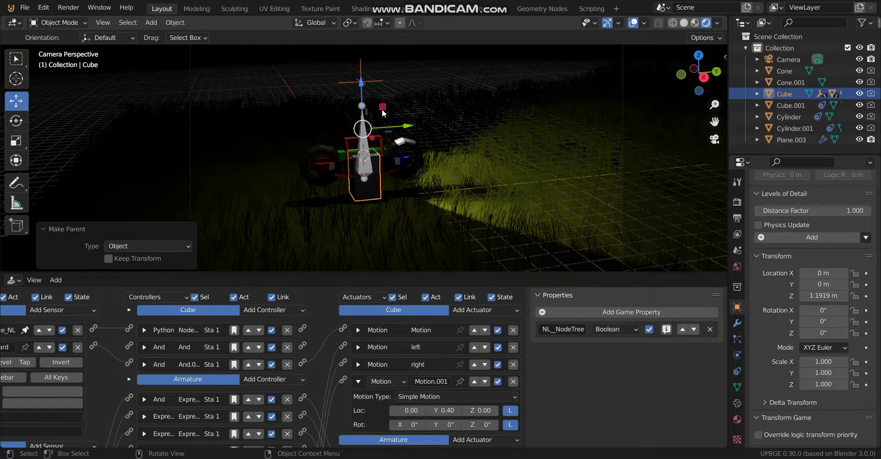
Parent the camera to the raised empty with the Object option and try moving the empty to check that the camera follows.
left_click(622, 61)
left_click(372, 81, "shift")
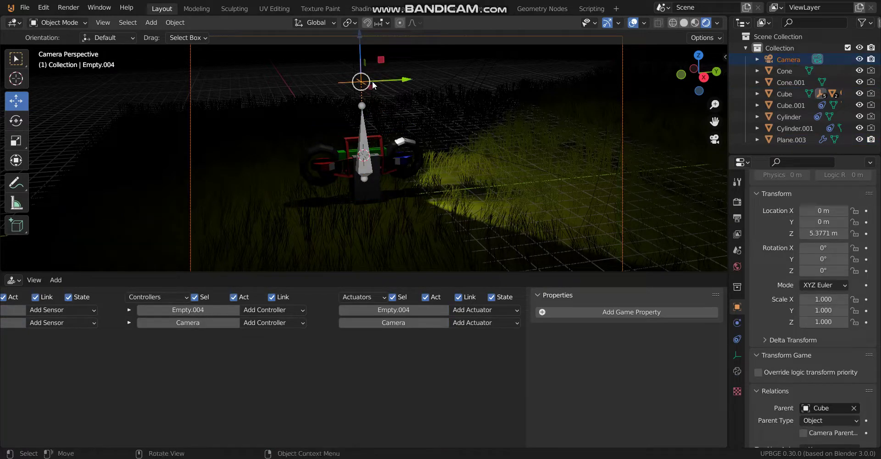
key("ctrl+p")
left_click(372, 81)
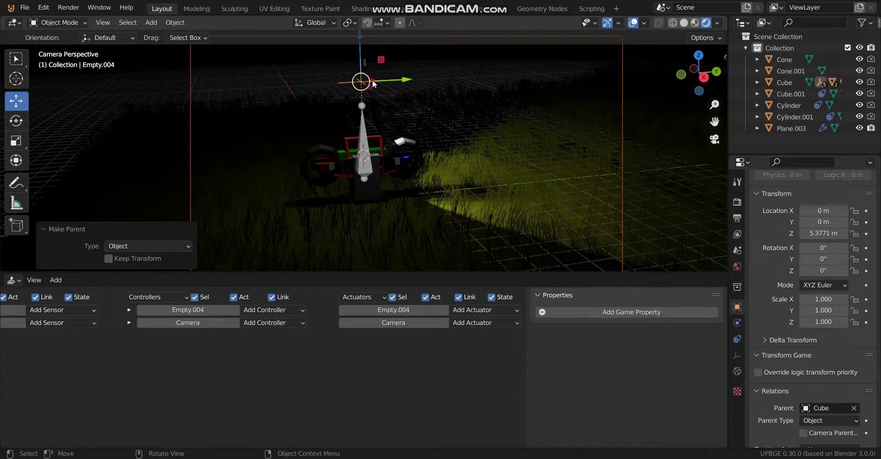
left_click(372, 83)
left_click(359, 91)
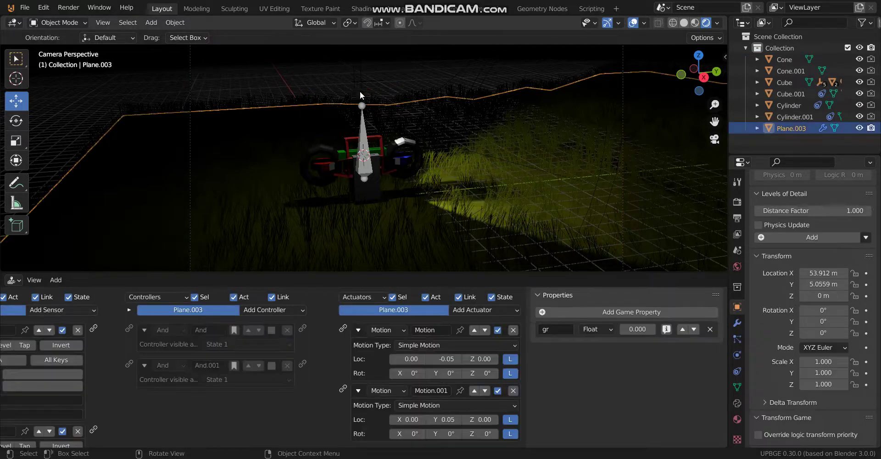
left_click(360, 81)
key("g")
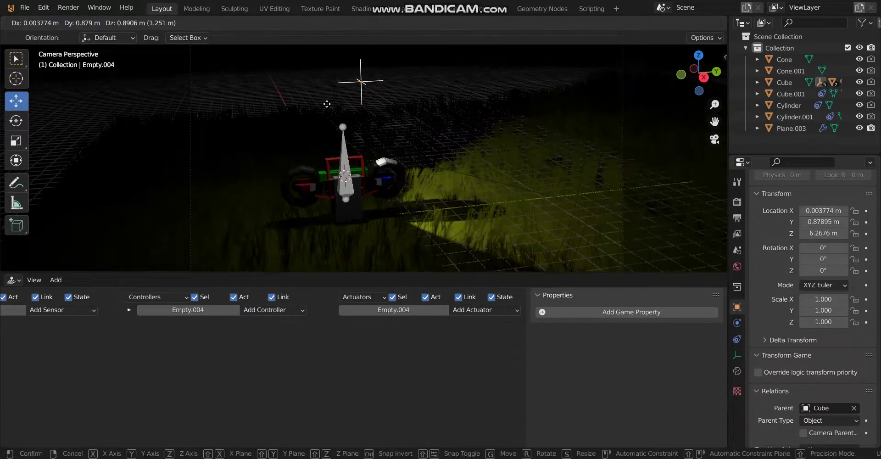
key("Escape")
Add a Mouse sensor to the empty and set its mouse event to Movement.
left_click(78, 311)
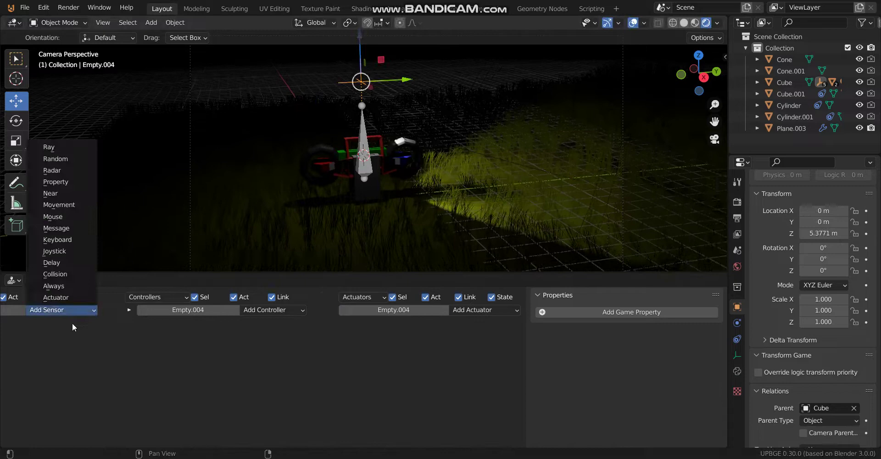
left_click(59, 214)
left_click(39, 362)
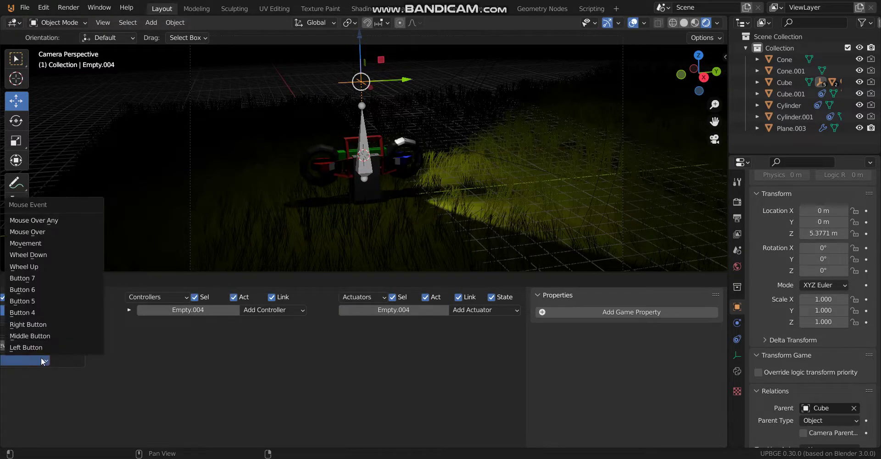
left_click(50, 243)
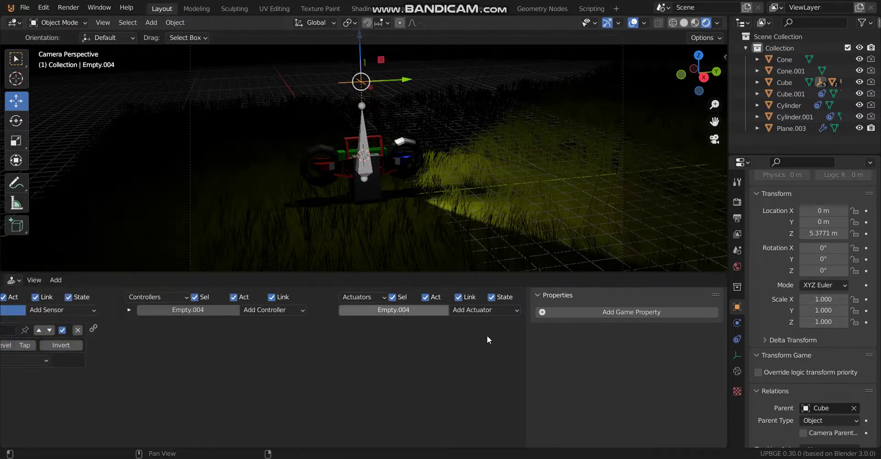
Add a Mouse actuator in Look mode to the empty and link it to the Mouse sensor through an And controller.
left_click(493, 309)
left_click(491, 192)
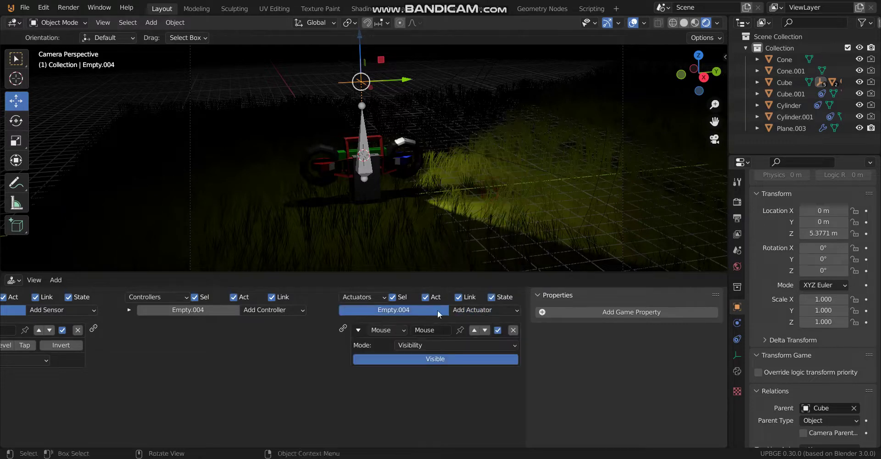
left_click(437, 346)
left_click(433, 368)
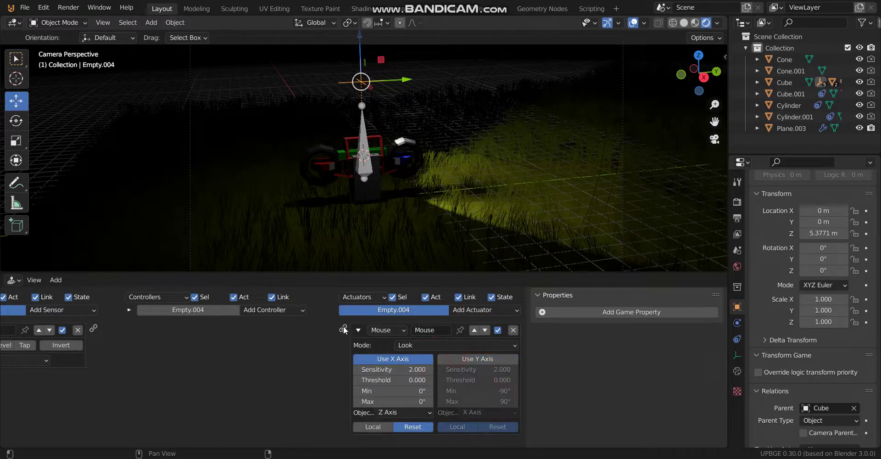
left_click_drag(343, 329, 93, 329)
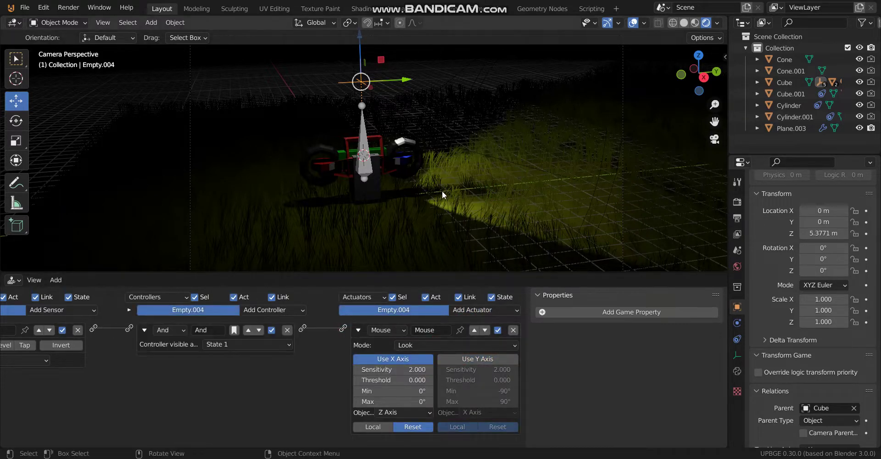
Run the game to test the mouse-controlled camera around the motorcycle.
scroll(441, 191, "down", 1)
key("p")
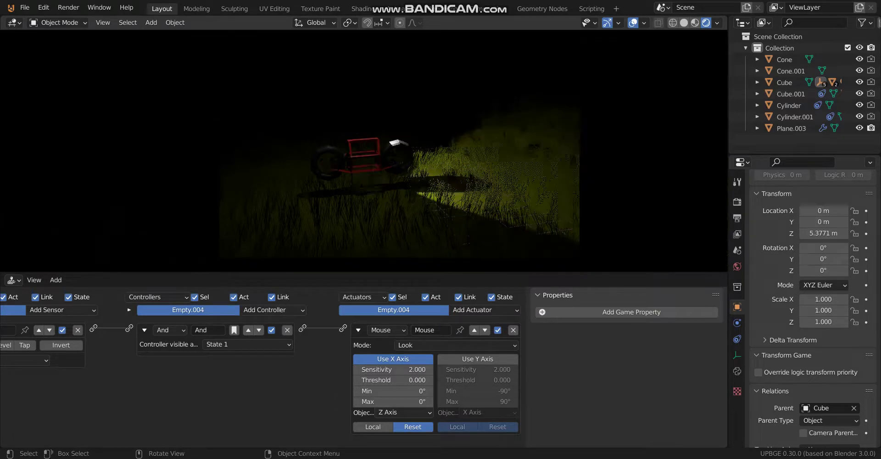